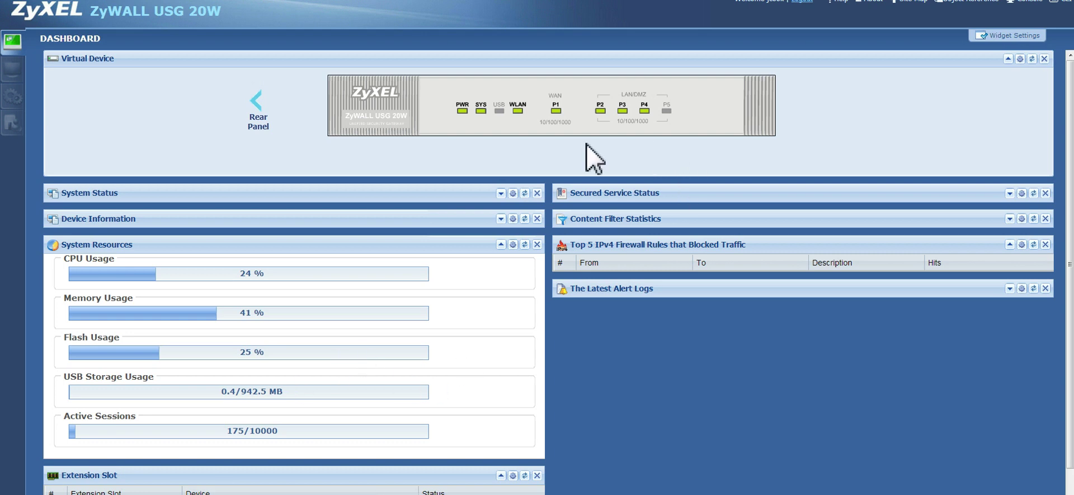
# Open the WLAN interface configuration under Network and show its advanced settings
pyautogui.click(12, 99)
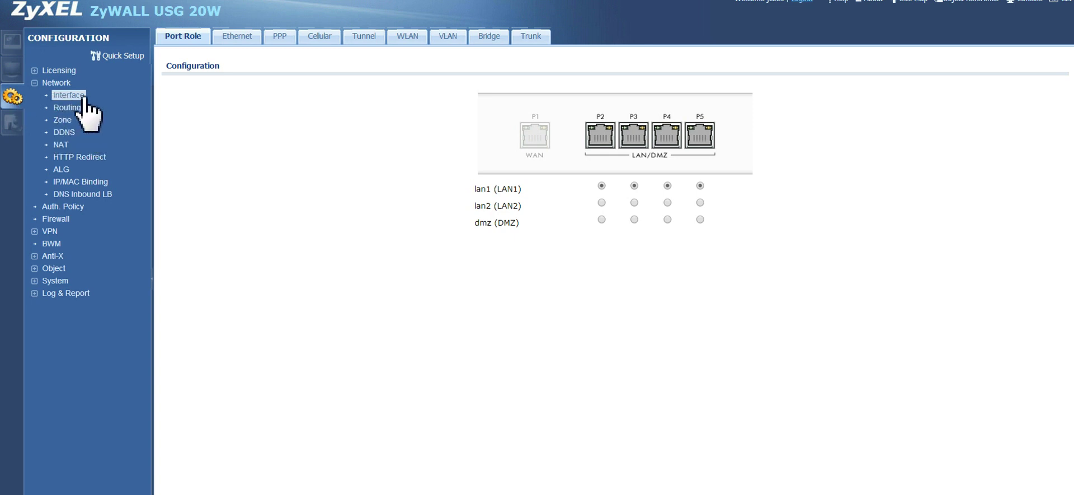
pyautogui.click(408, 41)
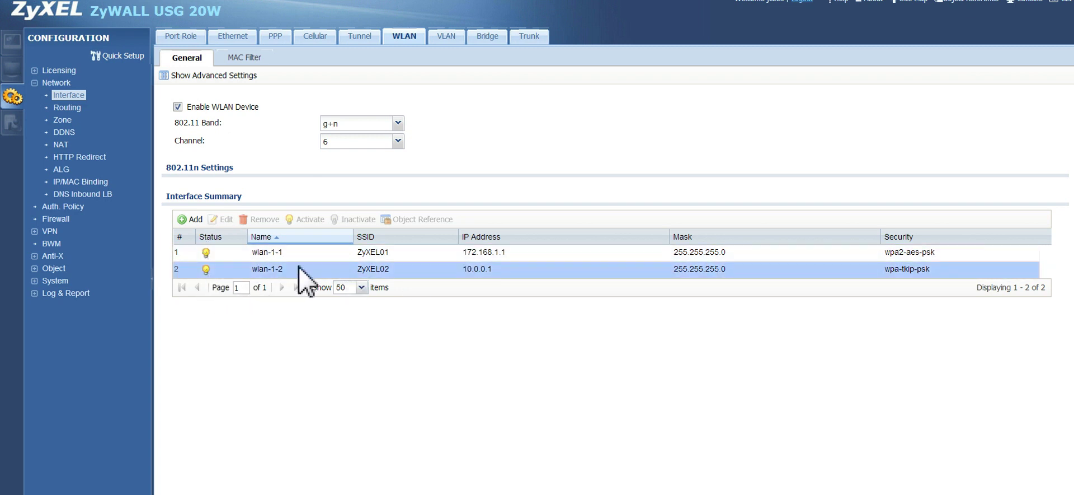
pyautogui.click(207, 80)
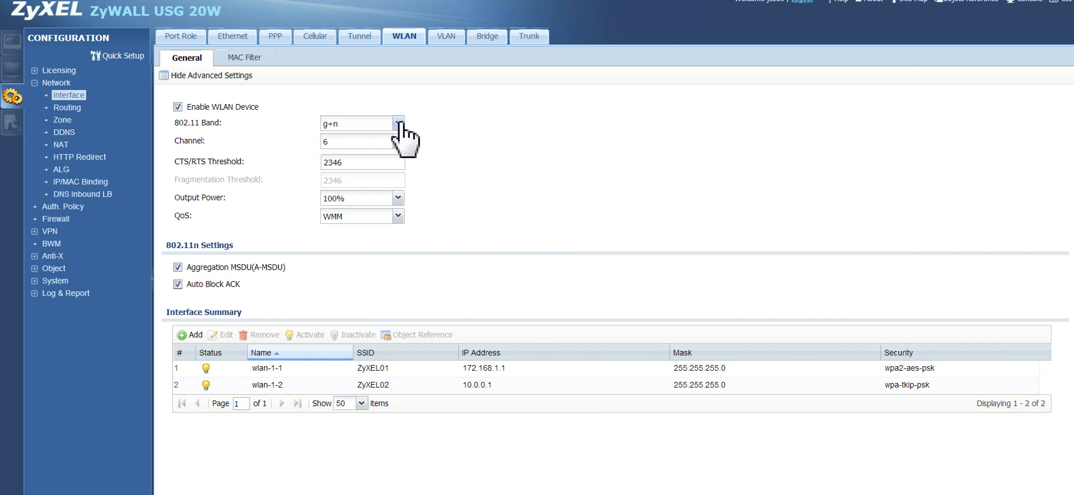
# Select g+n as the WLAN device's 802.11 band and 6 as its channel
pyautogui.click(399, 123)
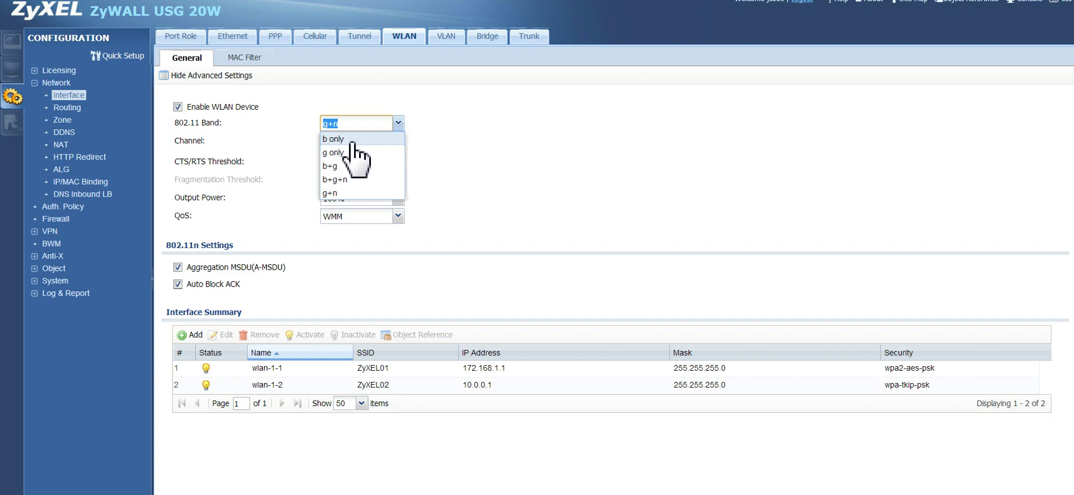
pyautogui.click(334, 193)
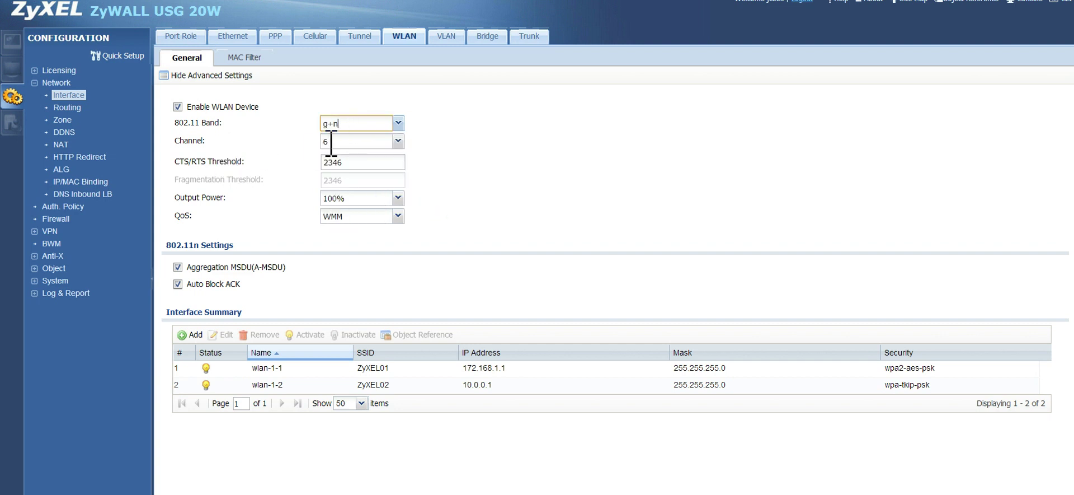
pyautogui.click(398, 141)
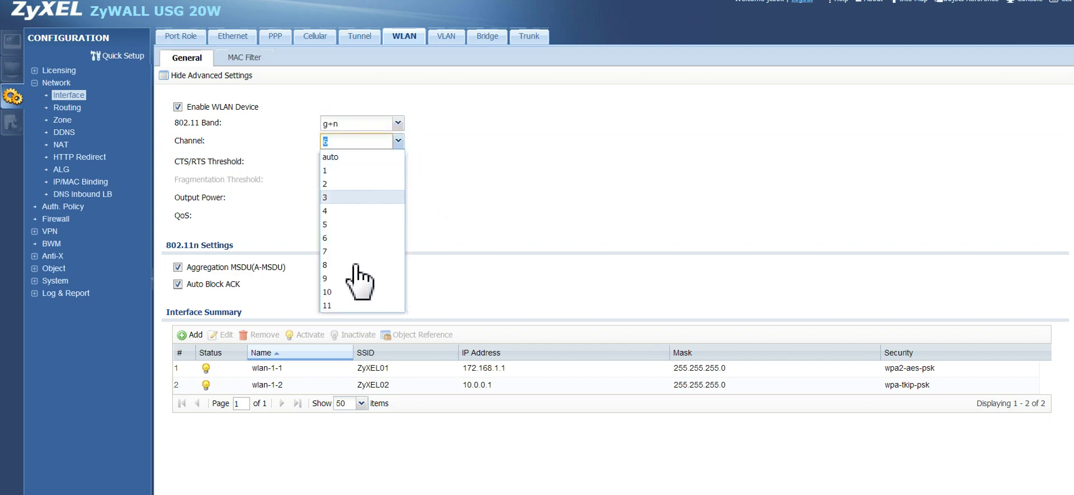
pyautogui.click(334, 237)
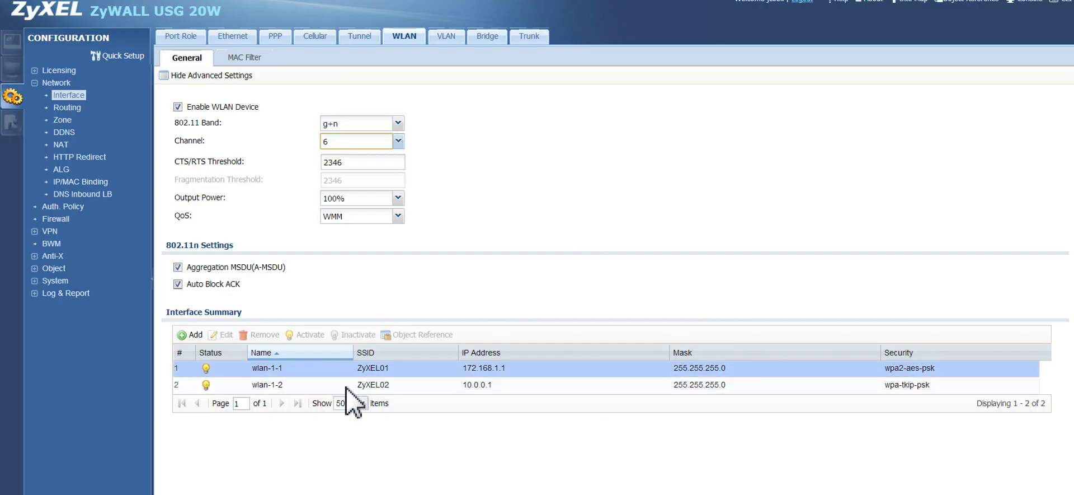
# Set the WLAN device's output power to 100% and its QoS to WMM
pyautogui.click(352, 163)
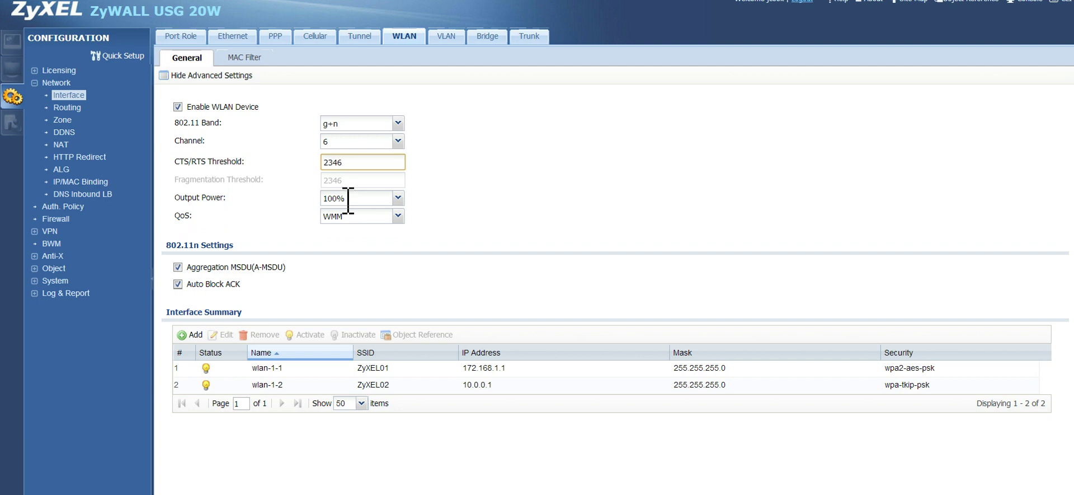
pyautogui.click(397, 197)
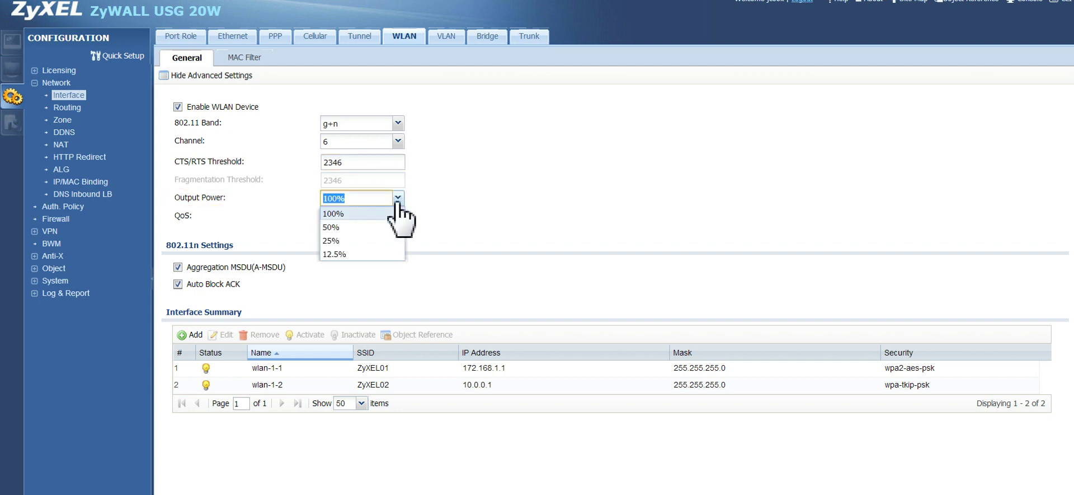
pyautogui.click(334, 214)
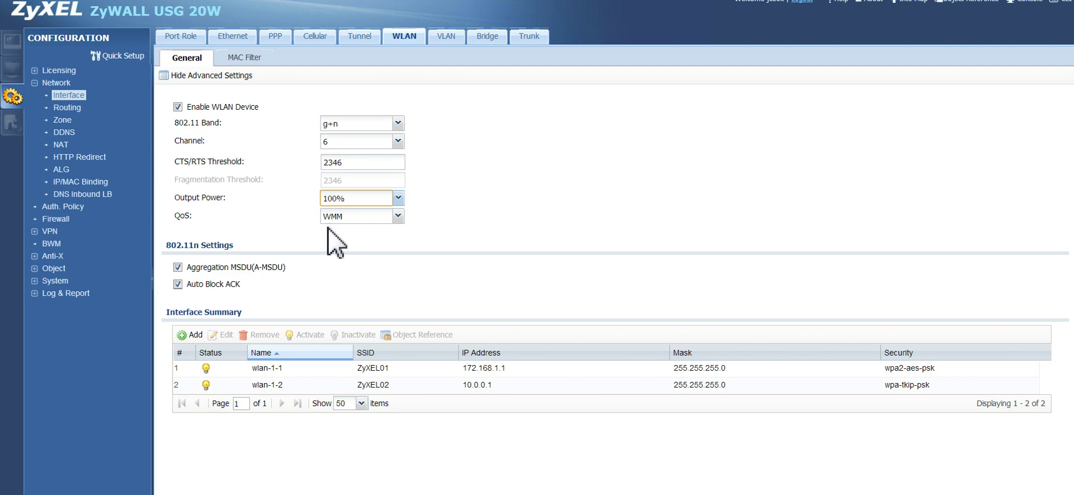
pyautogui.click(398, 216)
pyautogui.click(337, 245)
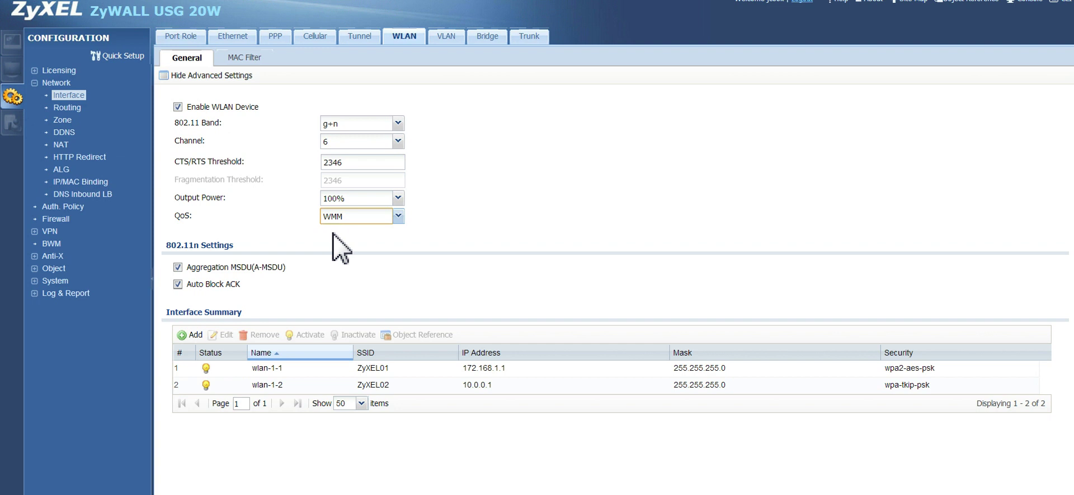
pyautogui.click(398, 215)
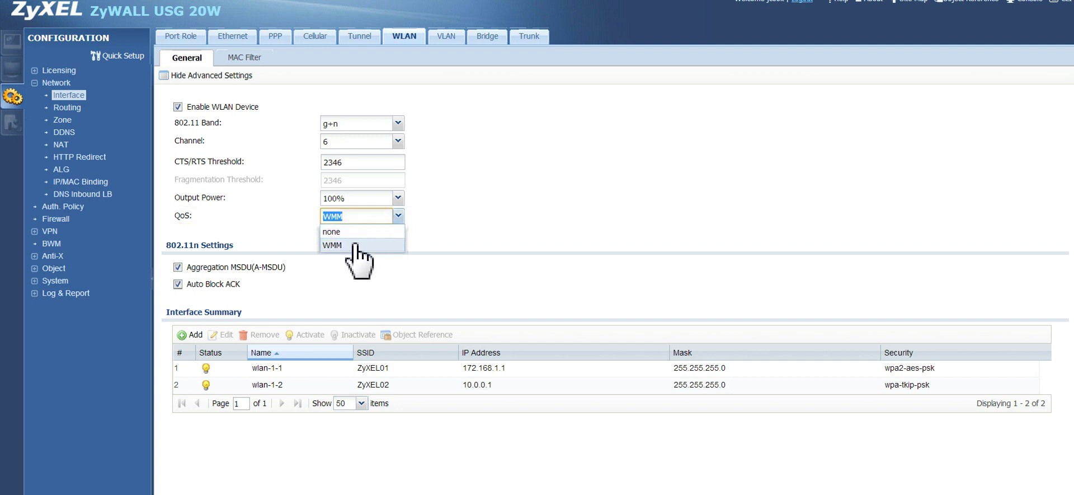
pyautogui.click(375, 244)
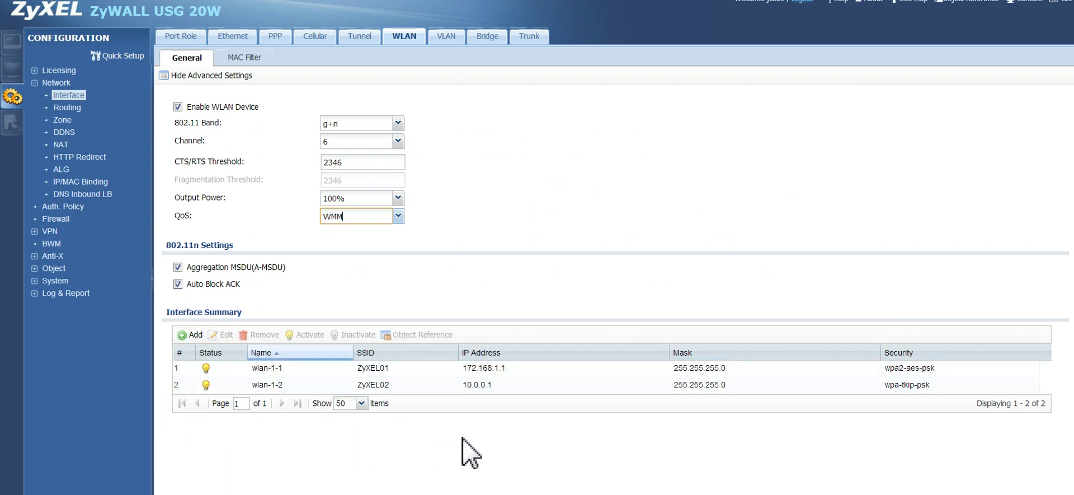
# Start adding a new WLAN interface and show the advanced settings in its dialog
pyautogui.click(193, 336)
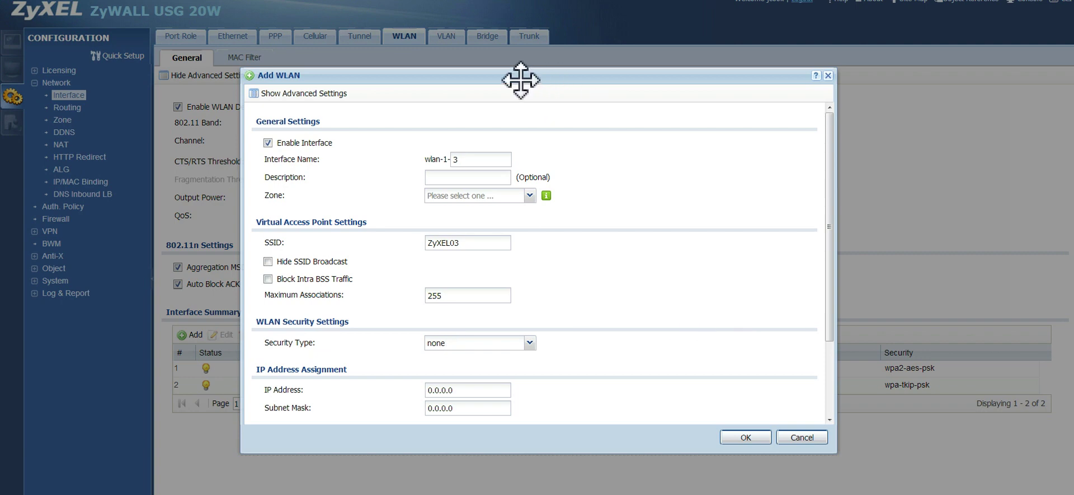
pyautogui.moveTo(521, 80); pyautogui.dragTo(458, 68)
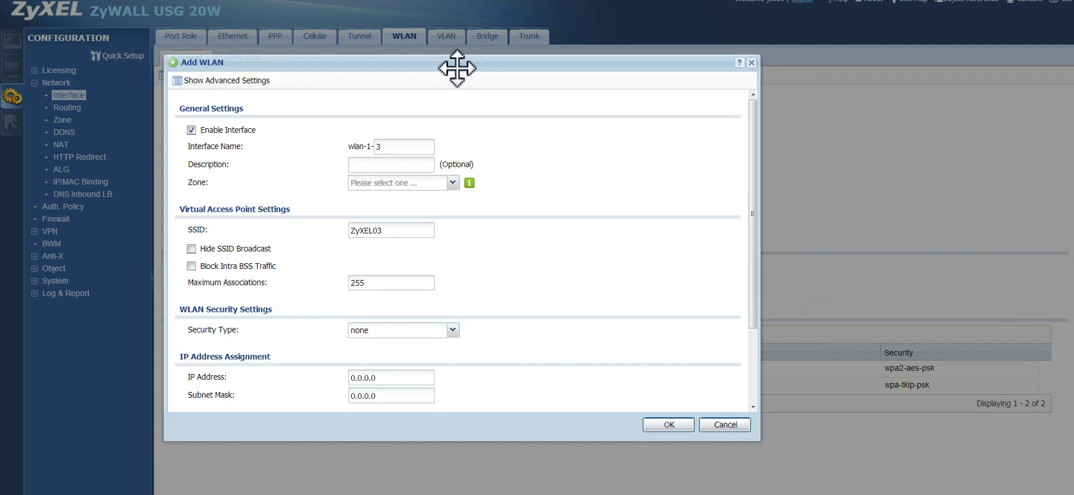
pyautogui.hotkey('ctrl', '+')
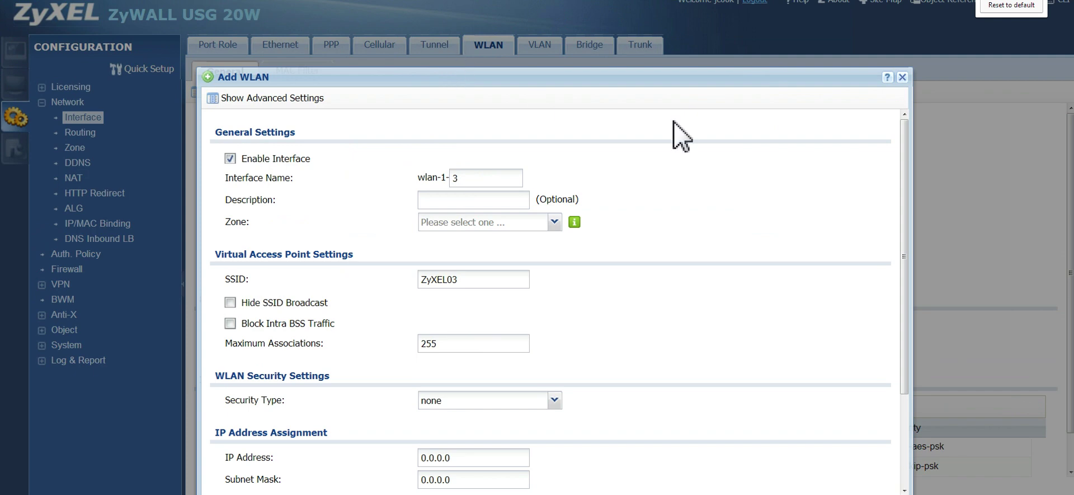
pyautogui.moveTo(531, 68); pyautogui.dragTo(516, 43)
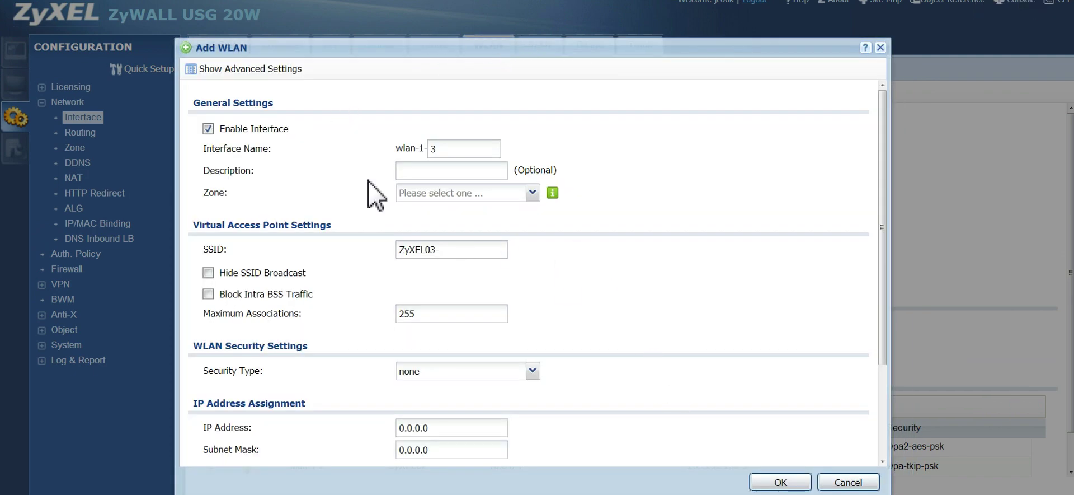
pyautogui.click(229, 69)
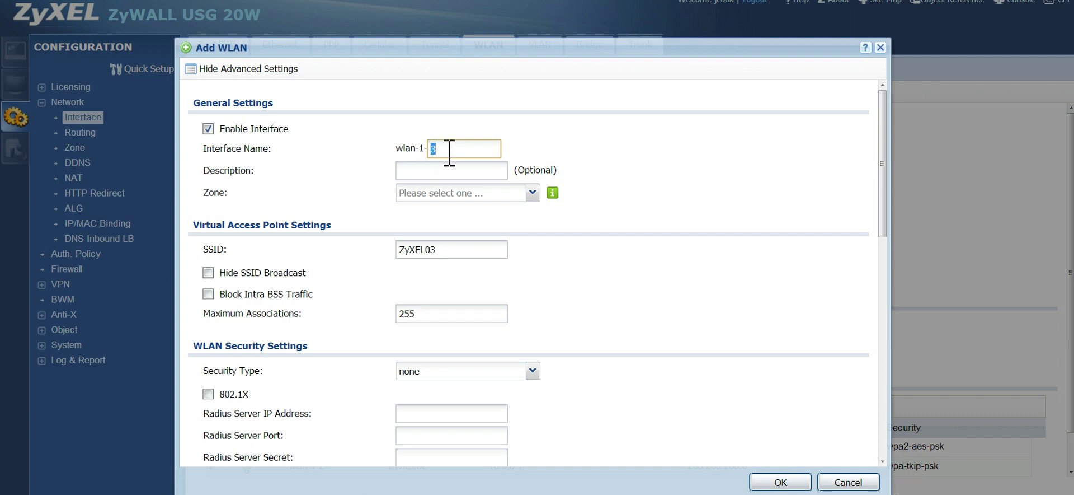
# Assign the new wireless interface to the WLAN zone
pyautogui.click(451, 171)
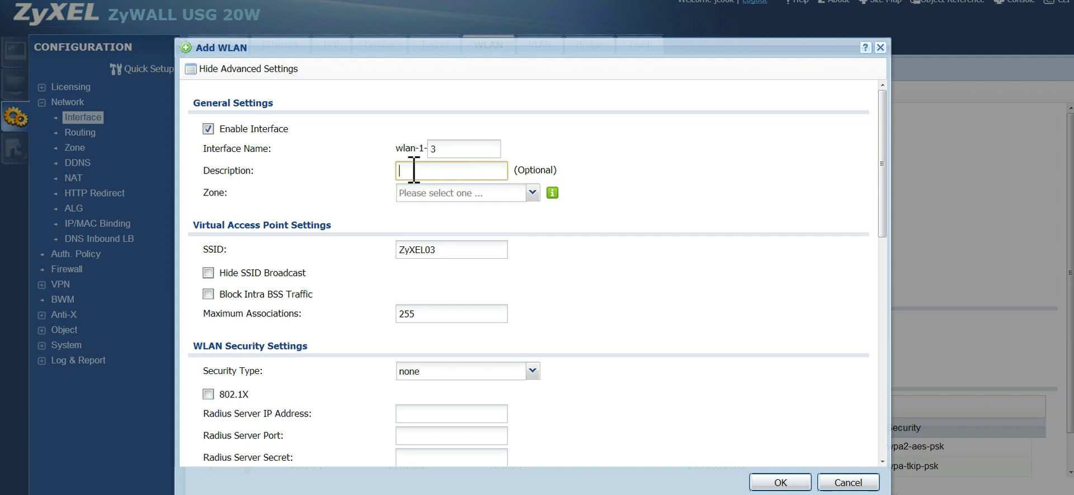
pyautogui.click(532, 193)
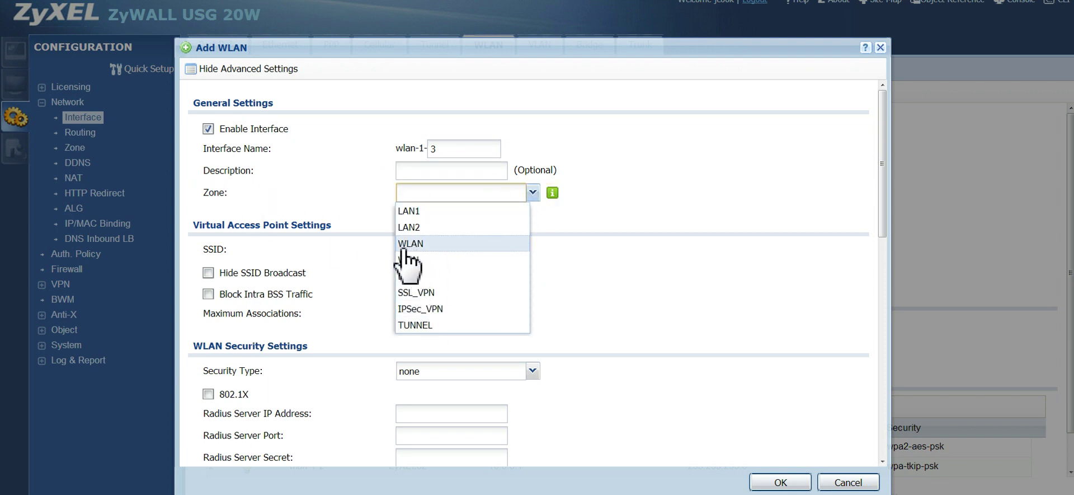
pyautogui.click(421, 246)
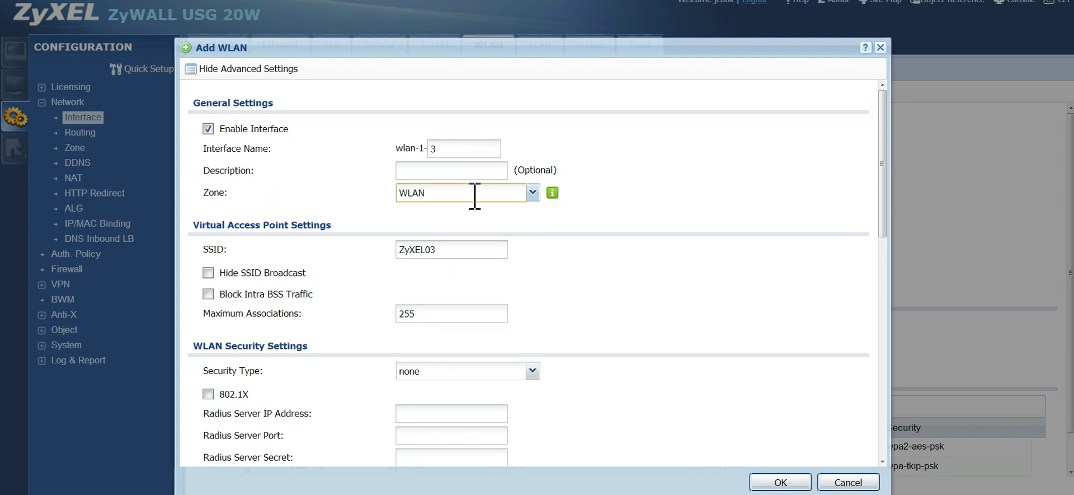
pyautogui.click(593, 233)
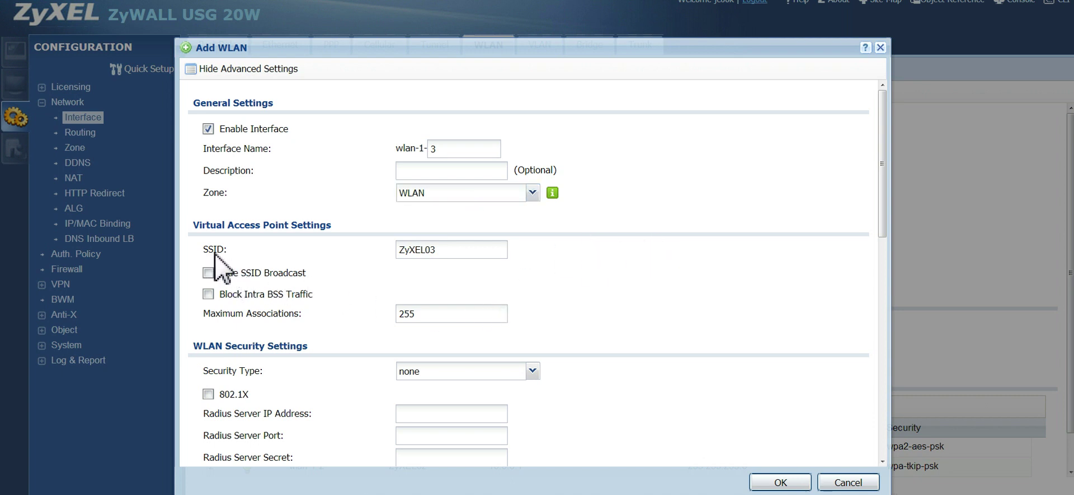
# Set the new interface's SSID to Wash_Your_Car
pyautogui.click(449, 252)
pyautogui.moveTo(447, 249); pyautogui.dragTo(391, 252)
pyautogui.write('Wash_Your_Car')
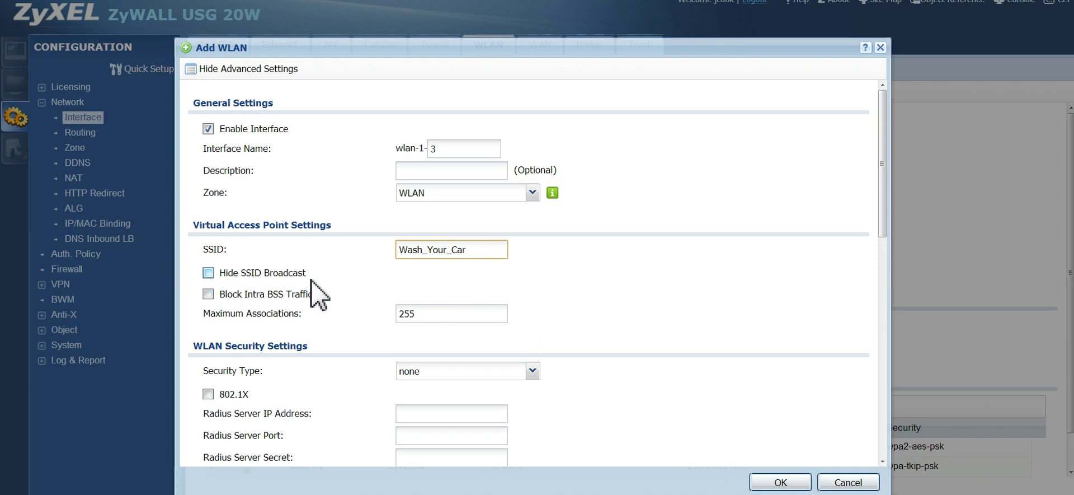
# Turn on Hide SSID Broadcast, set Maximum Associations to 150, and turn Hide SSID Broadcast off again
pyautogui.click(207, 273)
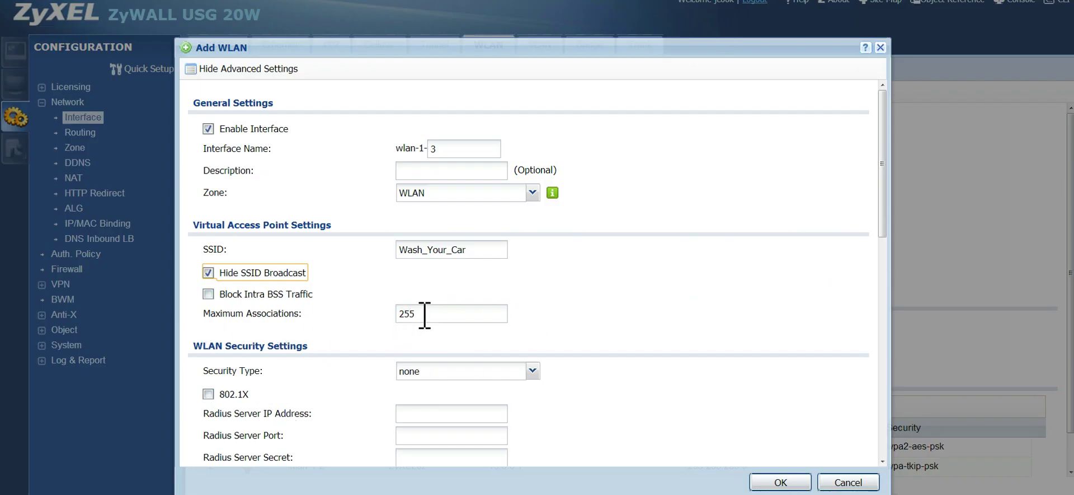
pyautogui.moveTo(424, 314); pyautogui.dragTo(391, 313)
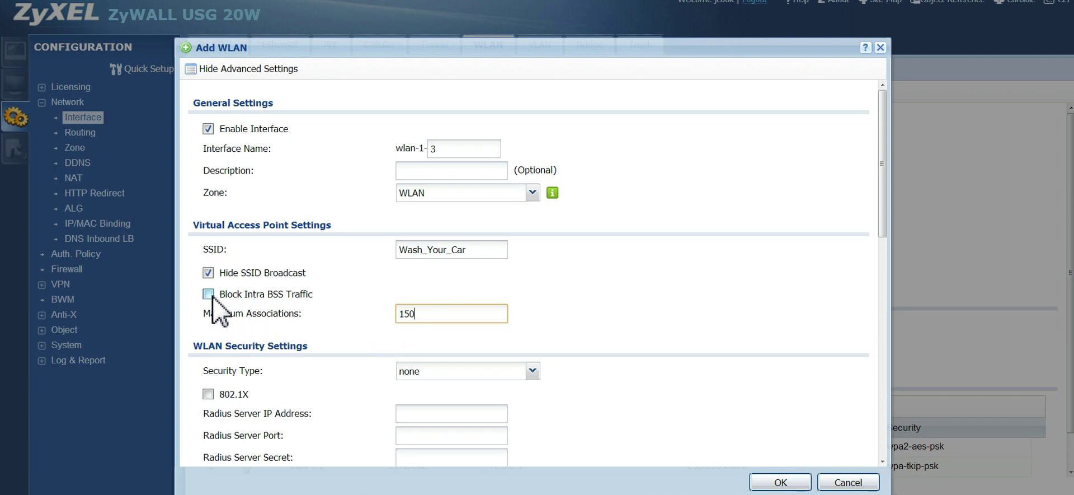
pyautogui.click(208, 273)
# Set the new interface's security type to WPA2-PSK and review its reauthentication and key update timers
pyautogui.scroll(-1, 396, 339)
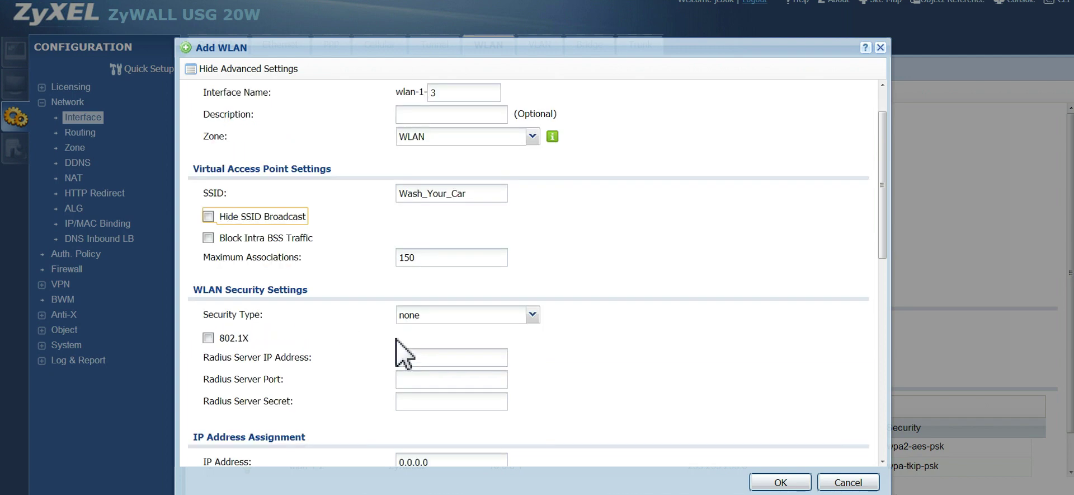
pyautogui.scroll(-1, 391, 338)
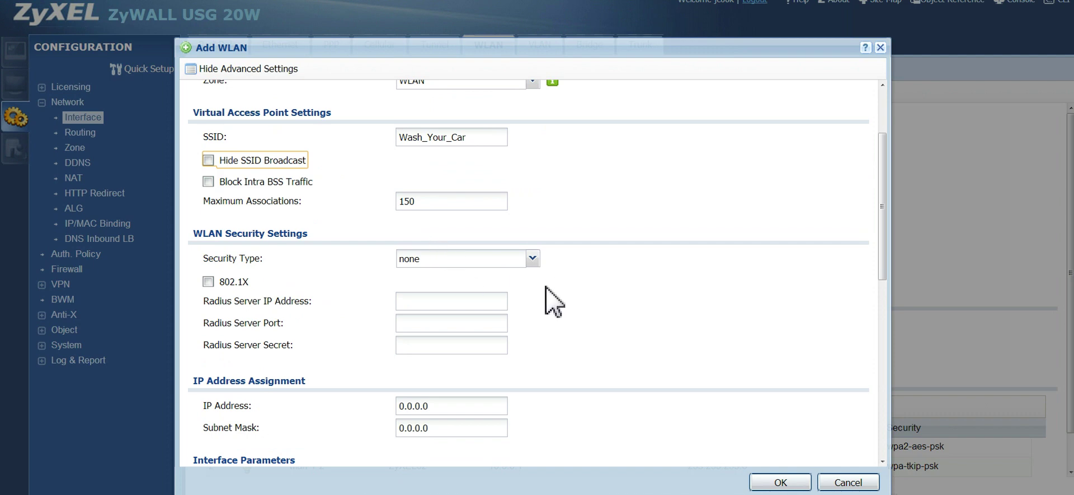
pyautogui.click(532, 258)
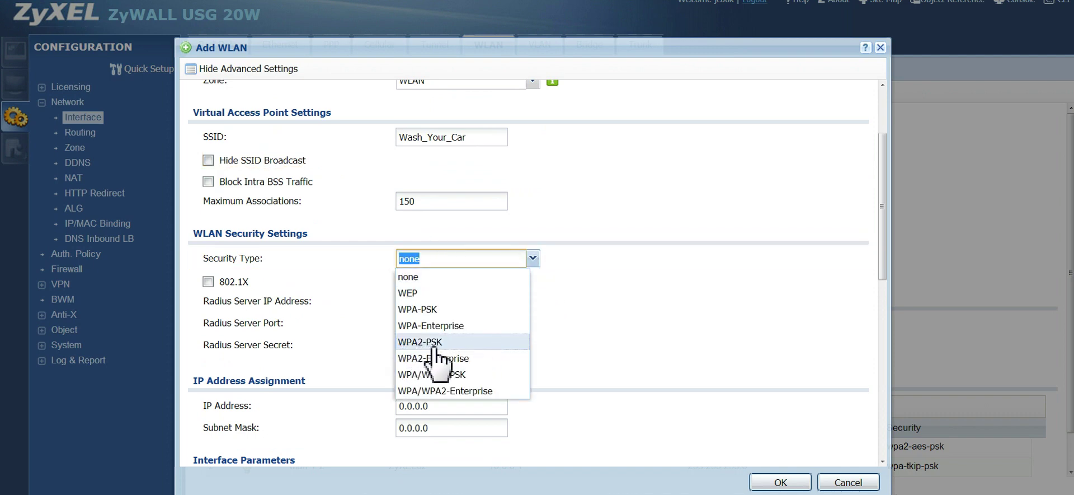
pyautogui.click(456, 352)
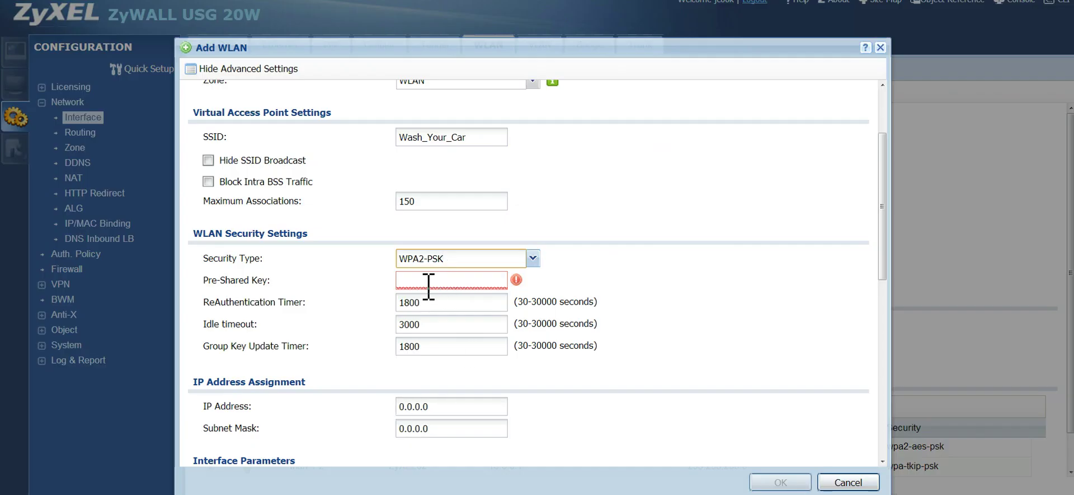
pyautogui.scroll(-1, 503, 313)
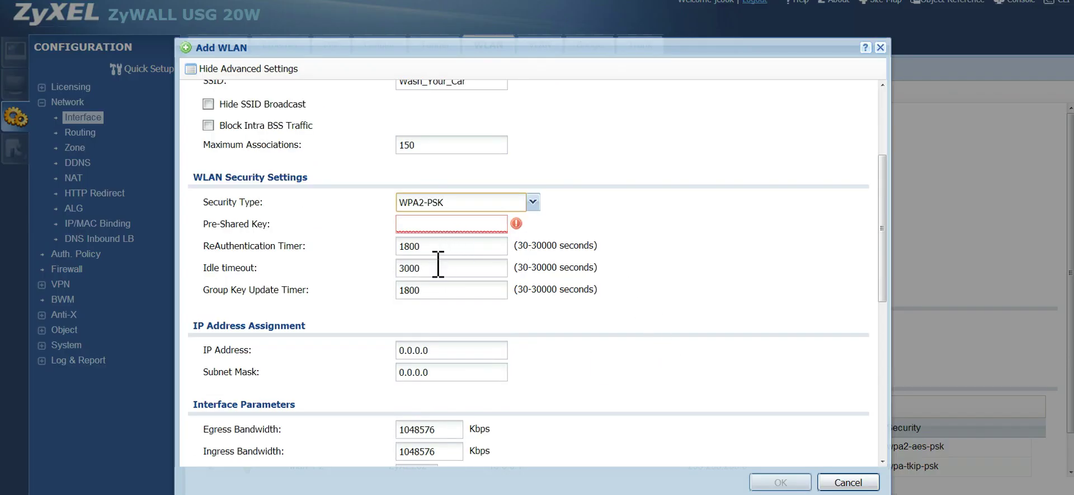
pyautogui.click(433, 293)
pyautogui.click(434, 247)
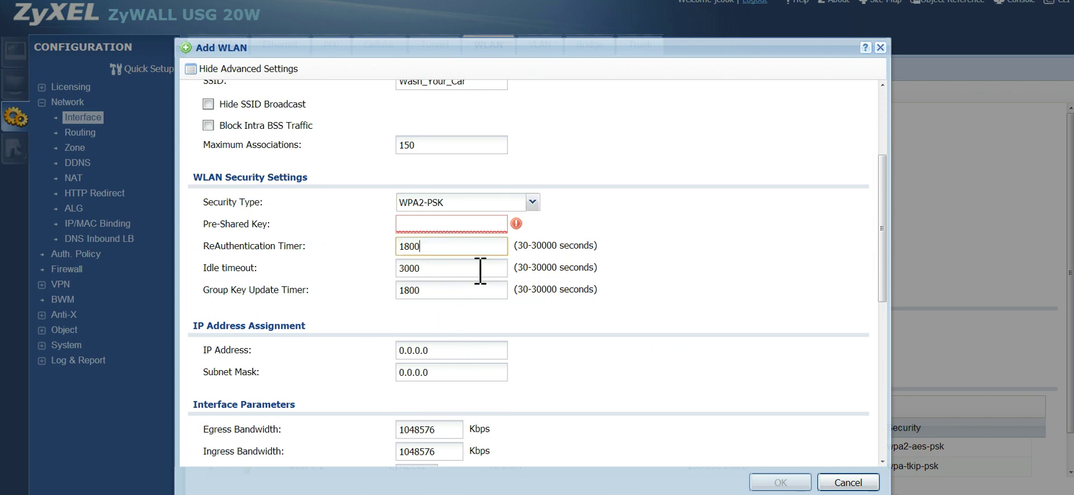
# Set the new interface's subnet mask to 255.255.255.0 in the IP address assignment
pyautogui.scroll(-1, 481, 274)
pyautogui.scroll(-1, 547, 289)
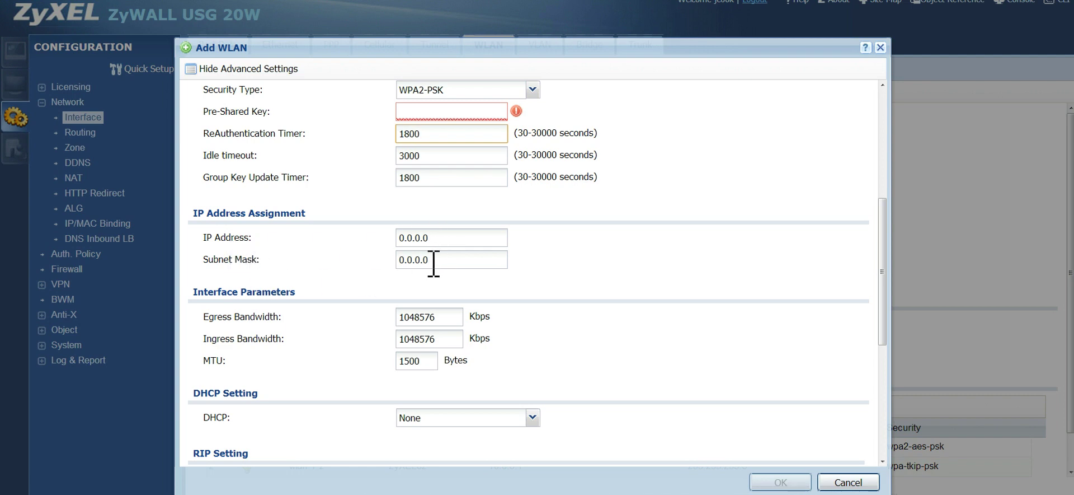
pyautogui.click(441, 260)
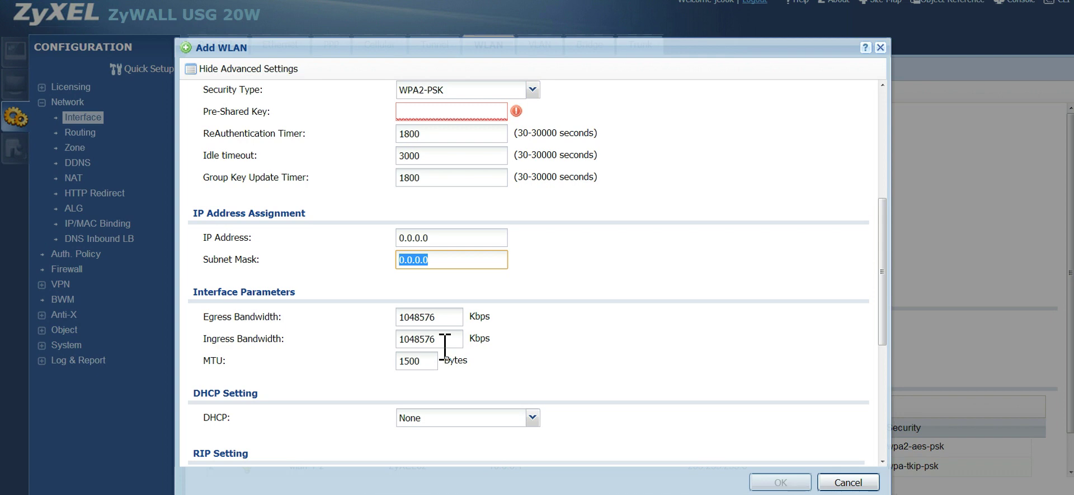
pyautogui.write('255.255')
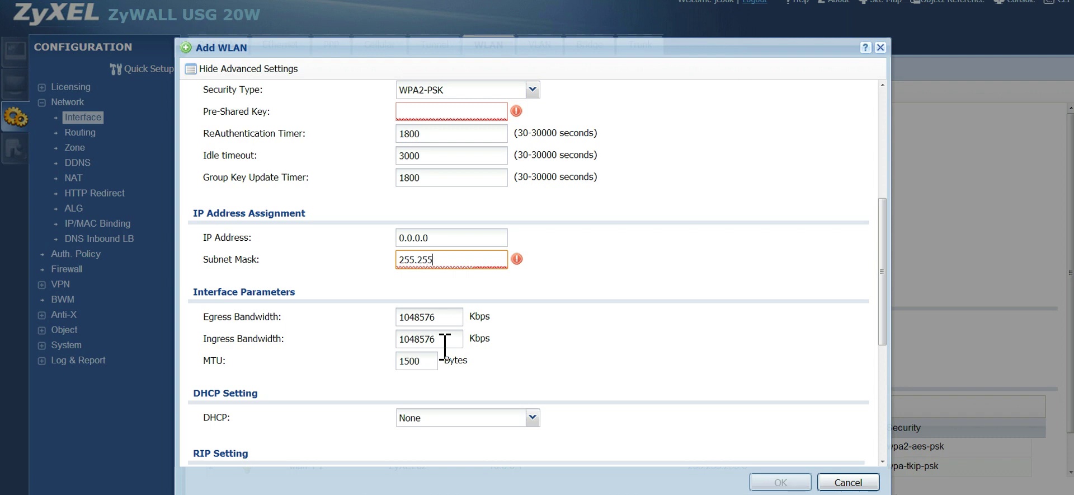
pyautogui.write('.255.0')
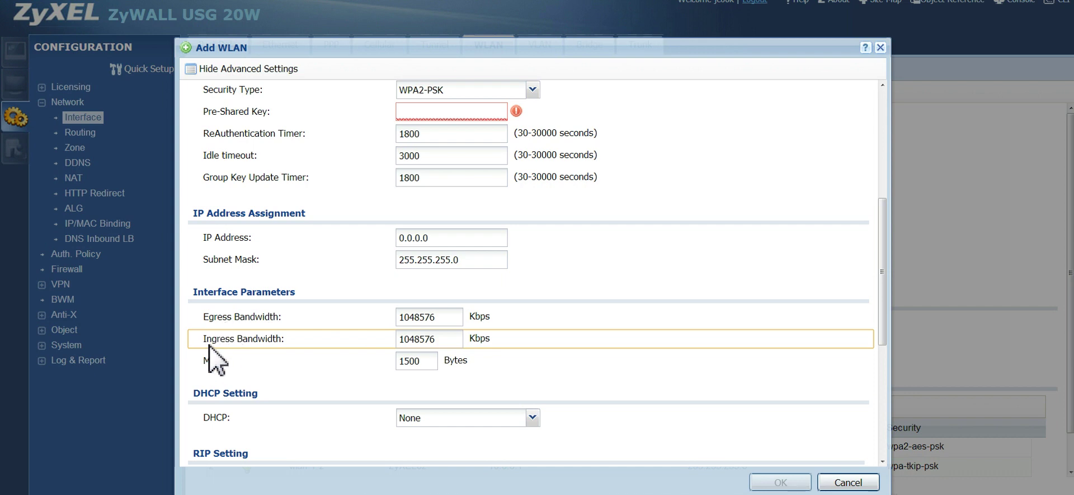
# Review the new interface's bandwidth and MTU parameters and set its DHCP mode to DHCP Server
pyautogui.scroll(-1, 597, 336)
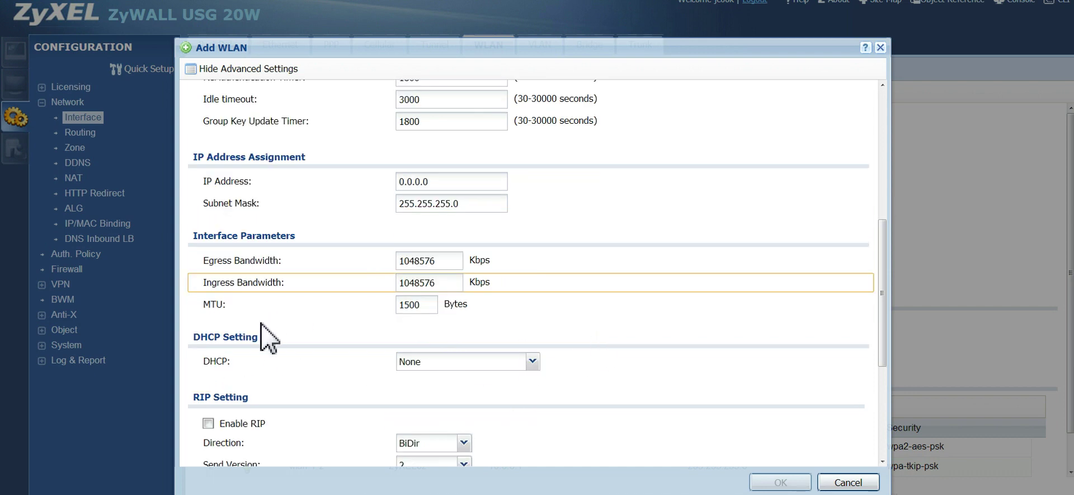
pyautogui.press('Tab')
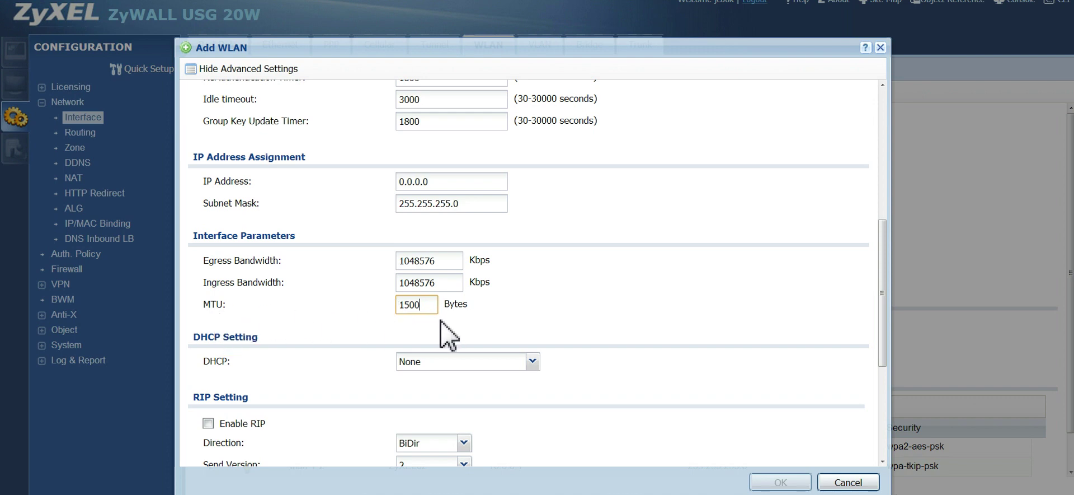
pyautogui.scroll(-1, 636, 314)
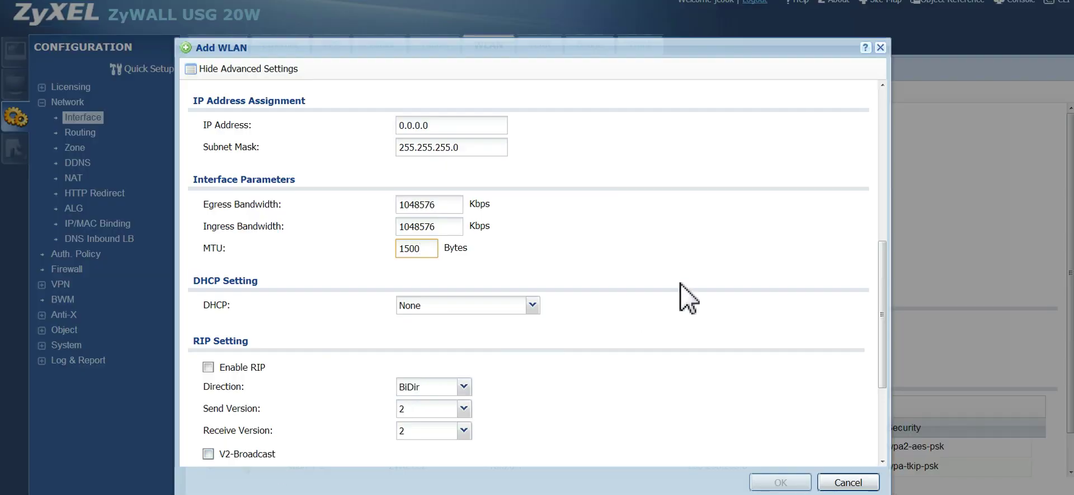
pyautogui.scroll(-2, 679, 288)
pyautogui.click(533, 250)
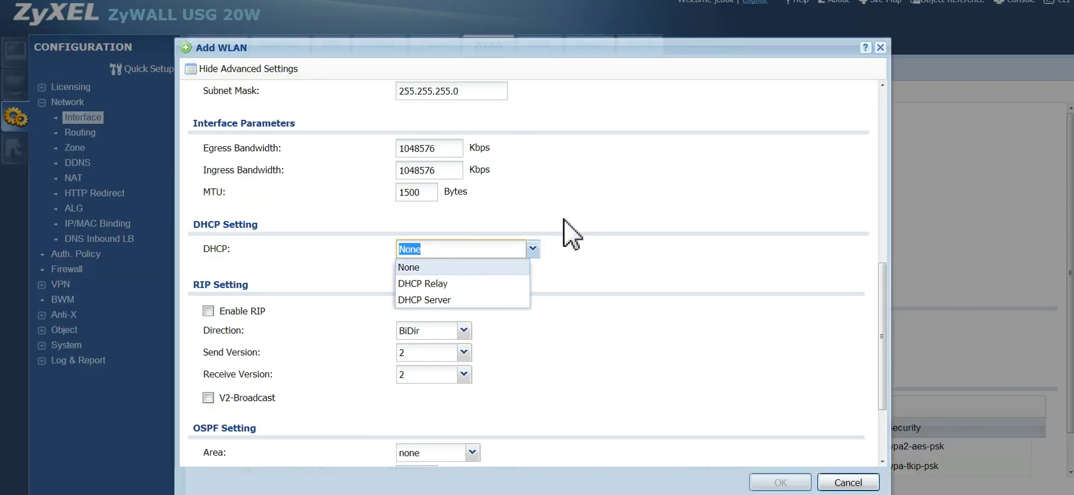
pyautogui.click(450, 299)
pyautogui.scroll(-1, 579, 257)
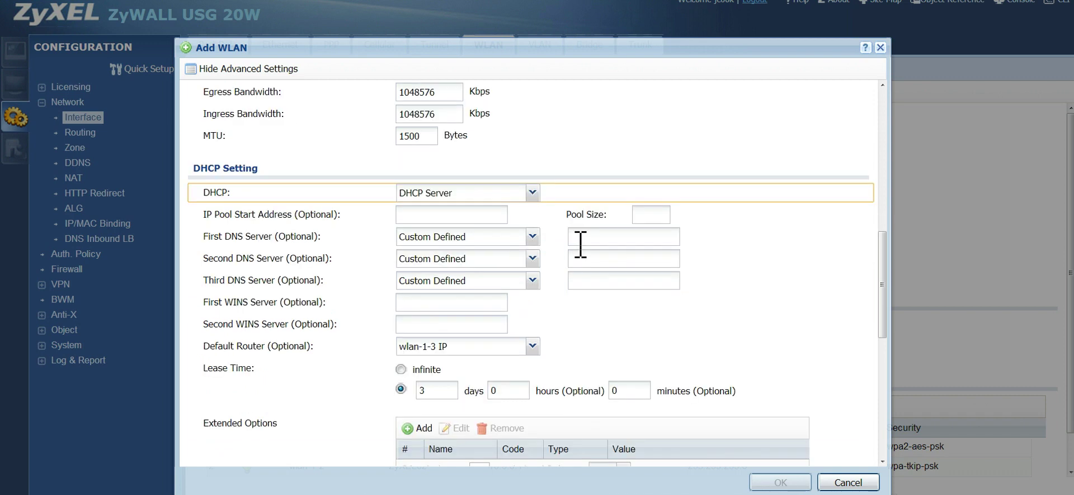
# Set the new interface's IP address to 10.25.25.1 in the IP address assignment
pyautogui.click(414, 214)
pyautogui.scroll(2, 510, 230)
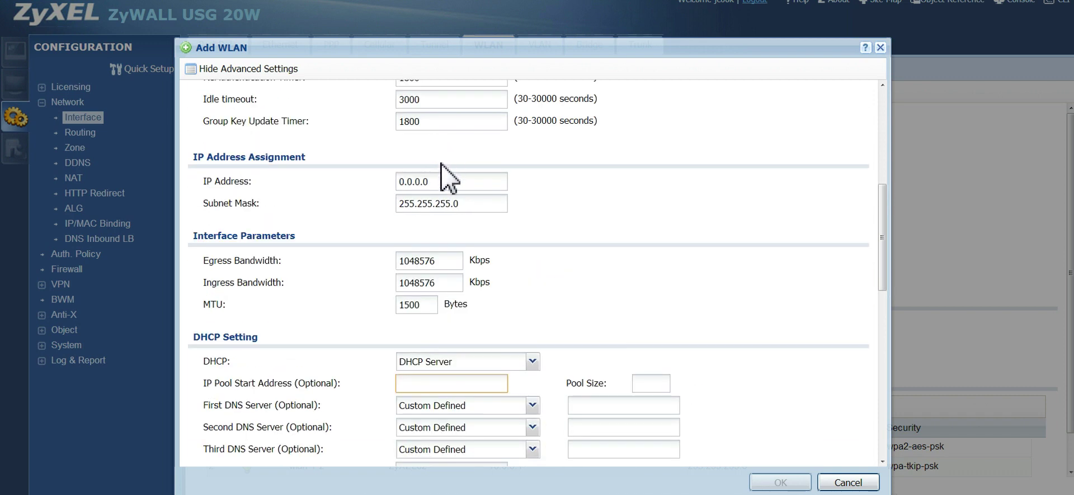
pyautogui.moveTo(506, 182); pyautogui.dragTo(357, 190)
pyautogui.write('10')
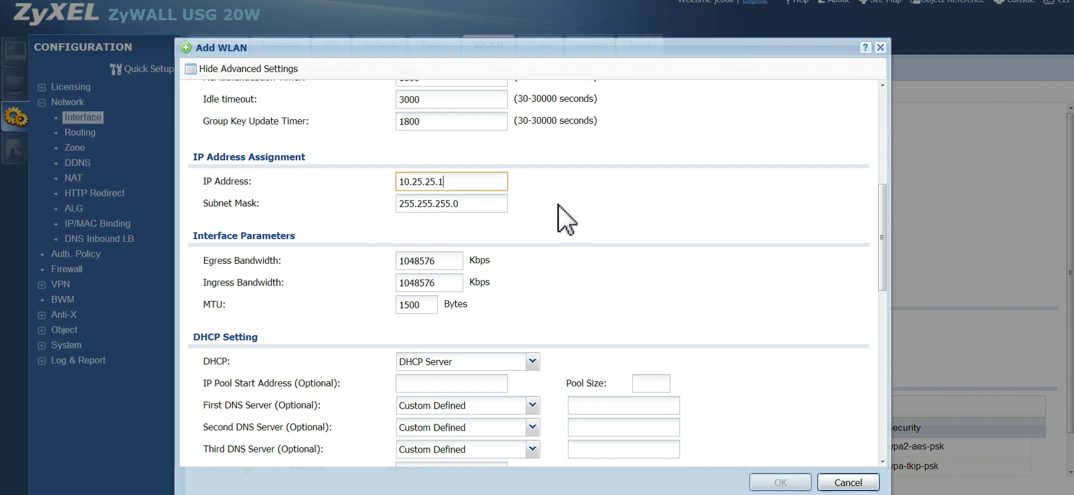
# Set the DHCP pool's start address to 10.25.25.2 and its pool size to 150
pyautogui.scroll(-1, 563, 220)
pyautogui.click(463, 327)
pyautogui.write('10.25.25.2')
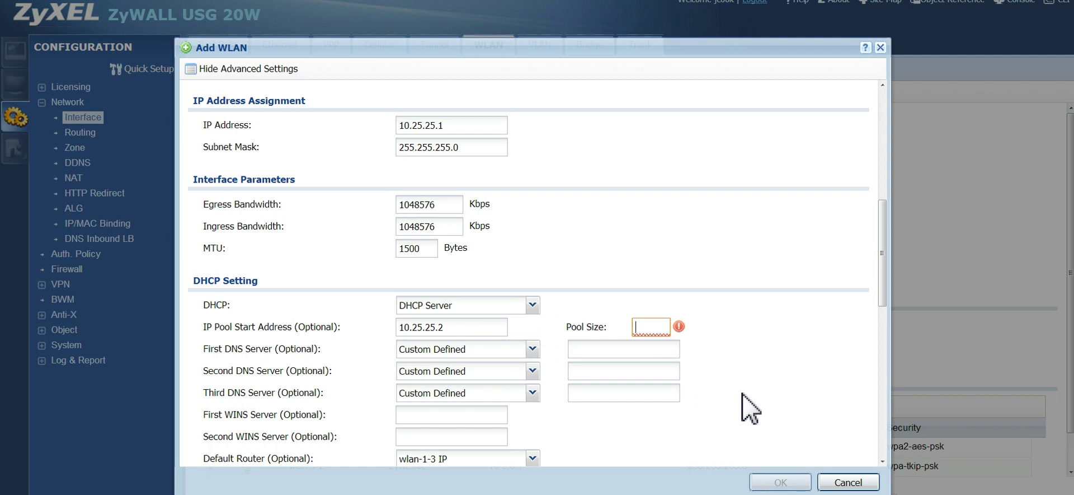
pyautogui.write('150')
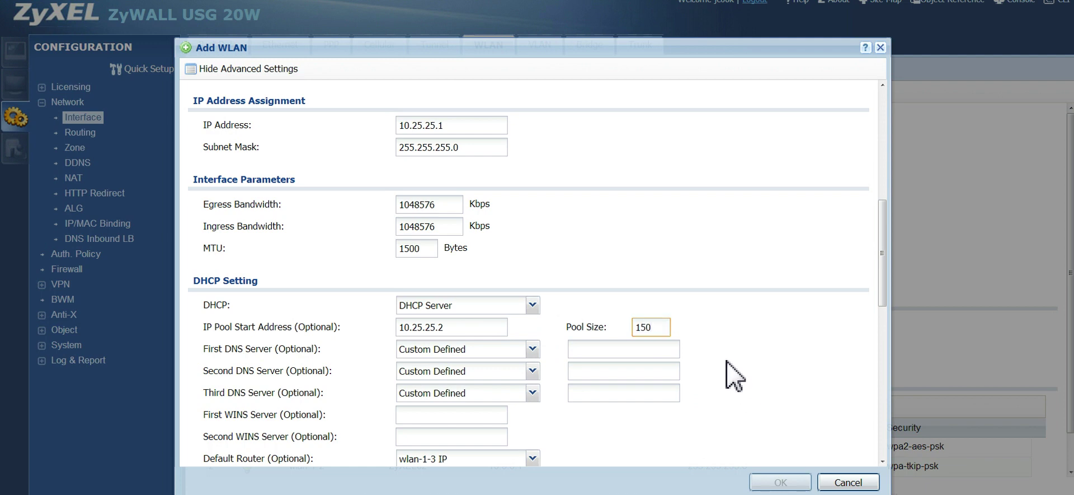
pyautogui.moveTo(658, 331); pyautogui.dragTo(631, 331)
pyautogui.click(650, 329)
pyautogui.moveTo(409, 330); pyautogui.dragTo(472, 331)
pyautogui.click(473, 331)
pyautogui.scroll(-1, 500, 338)
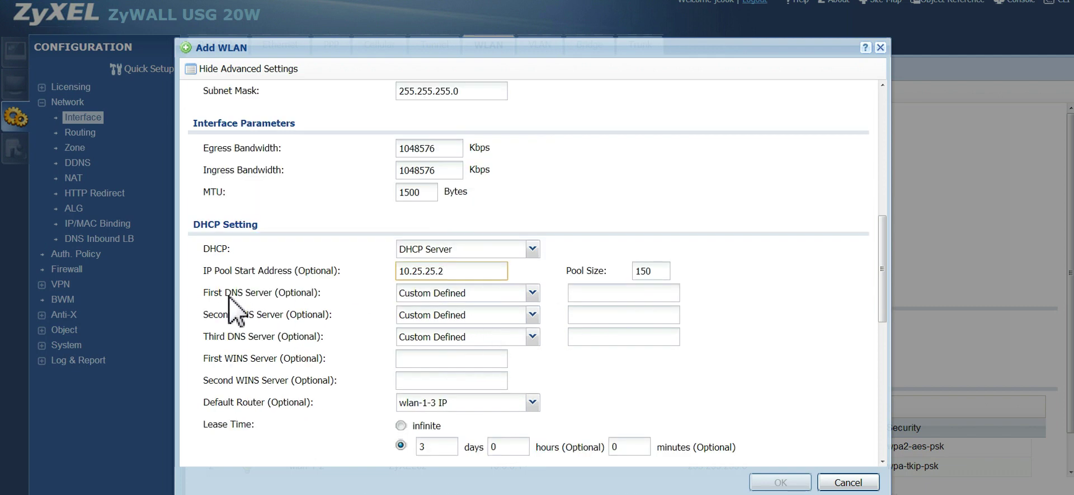
# Set the first DNS server to ZyWALL and the second DNS server to From ISP
pyautogui.click(533, 293)
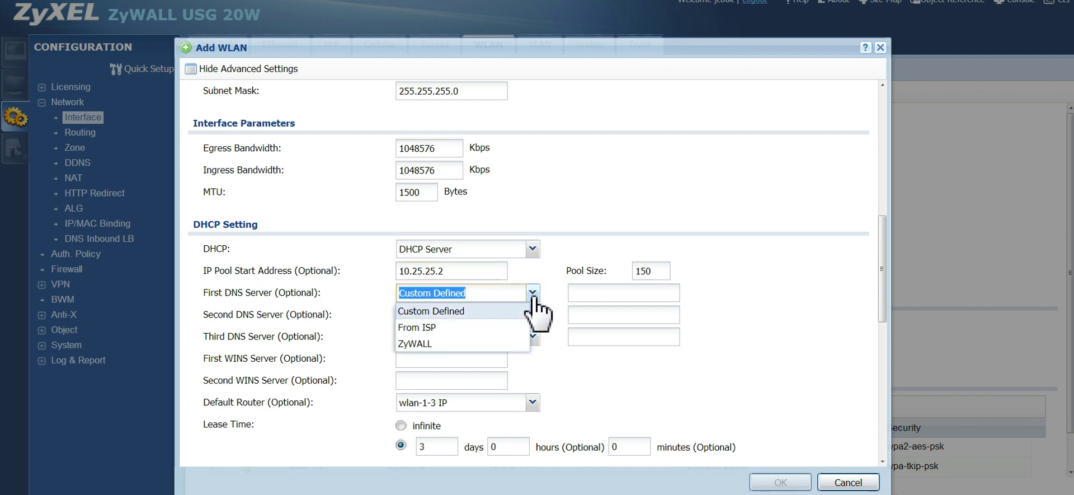
pyautogui.click(417, 344)
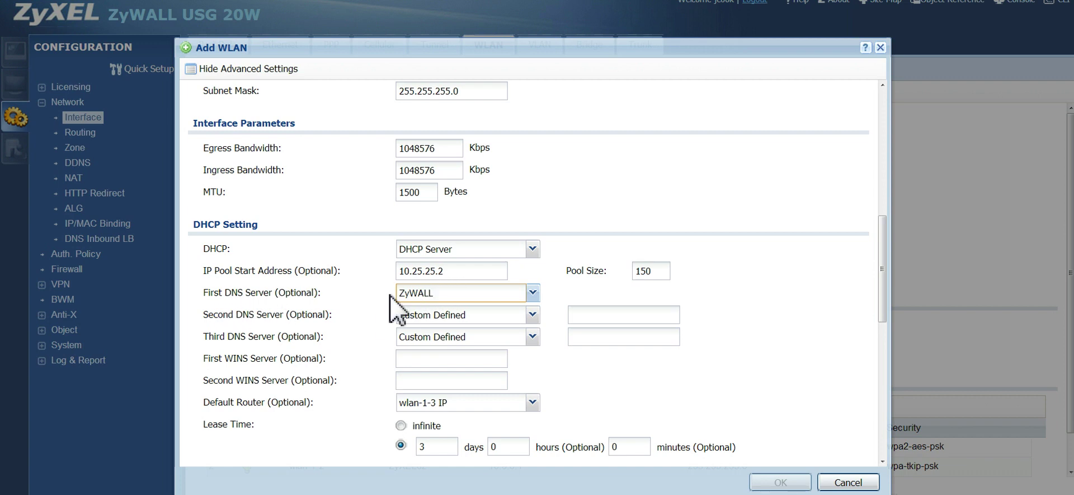
pyautogui.click(532, 315)
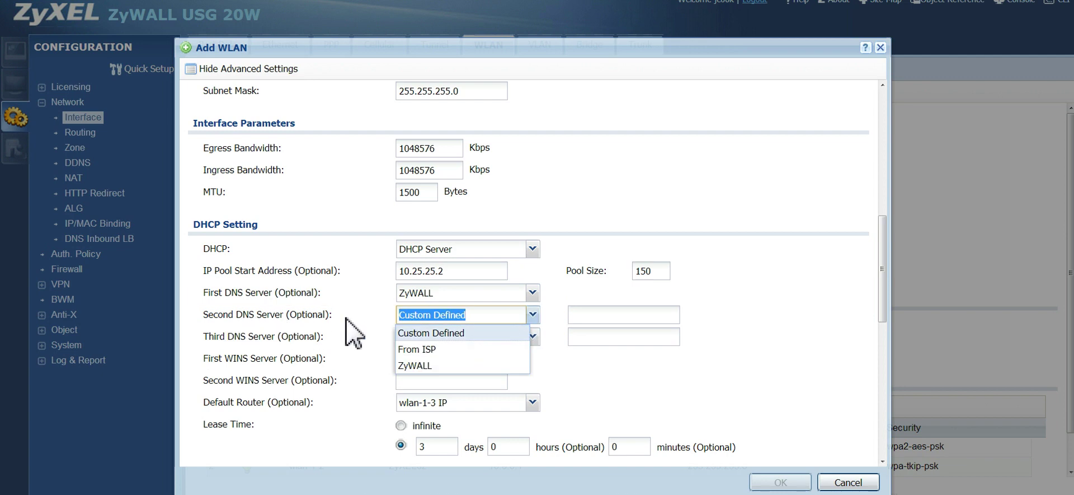
pyautogui.click(427, 349)
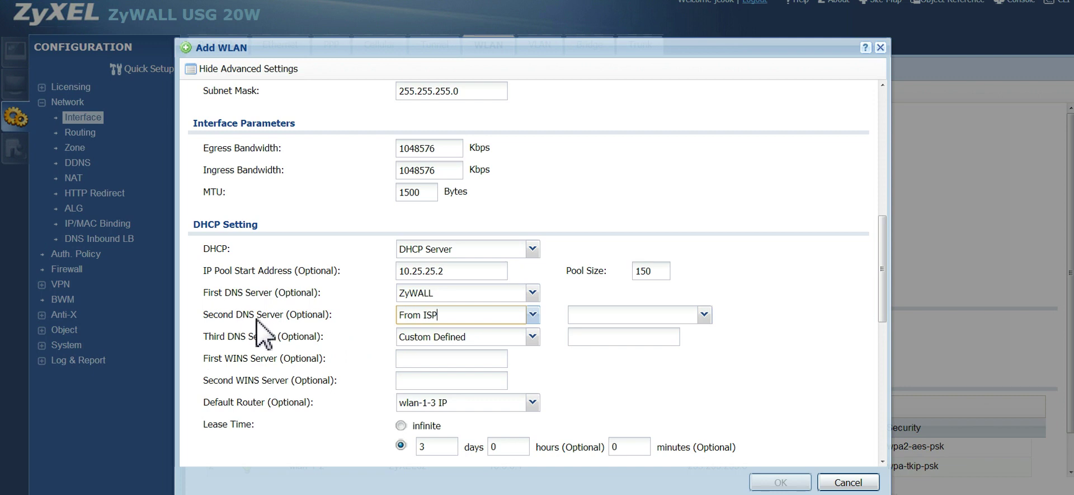
# Choose Custom Defined for the third DNS server and open its address for editing
pyautogui.click(532, 336)
pyautogui.click(425, 354)
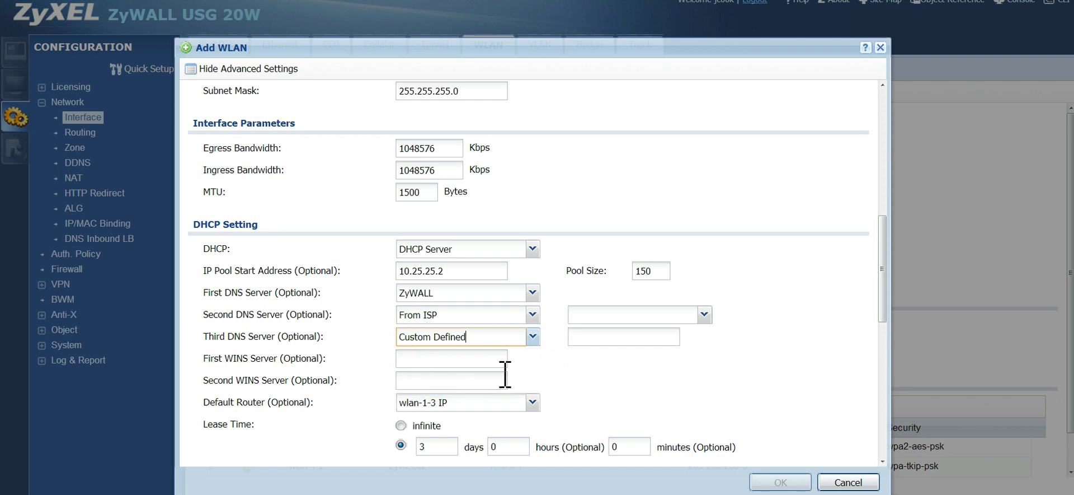
pyautogui.click(616, 337)
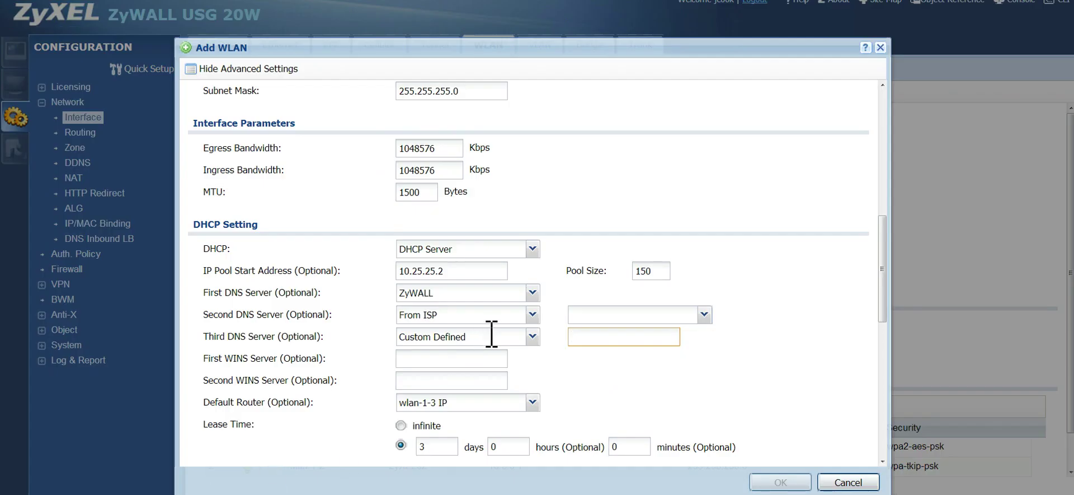
pyautogui.scroll(-1, 566, 377)
pyautogui.click(586, 283)
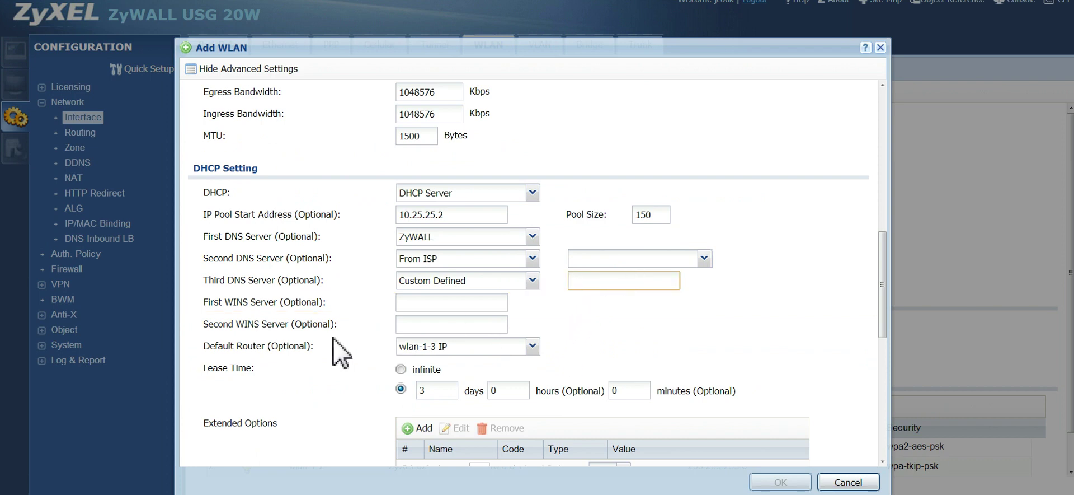
# Go through the WINS server and default router settings and set the DHCP lease time to 3 days
pyautogui.click(437, 302)
pyautogui.click(436, 324)
pyautogui.scroll(-1, 571, 324)
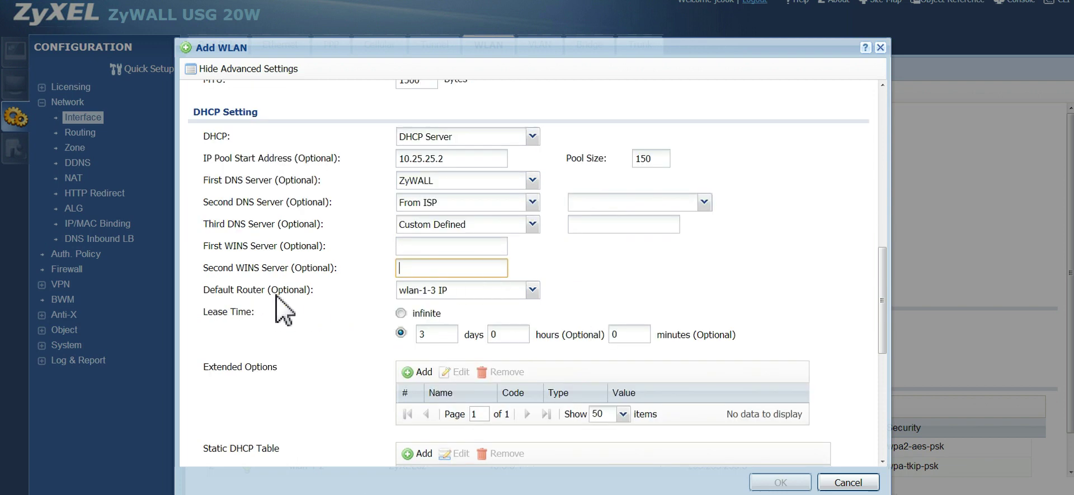
pyautogui.click(461, 291)
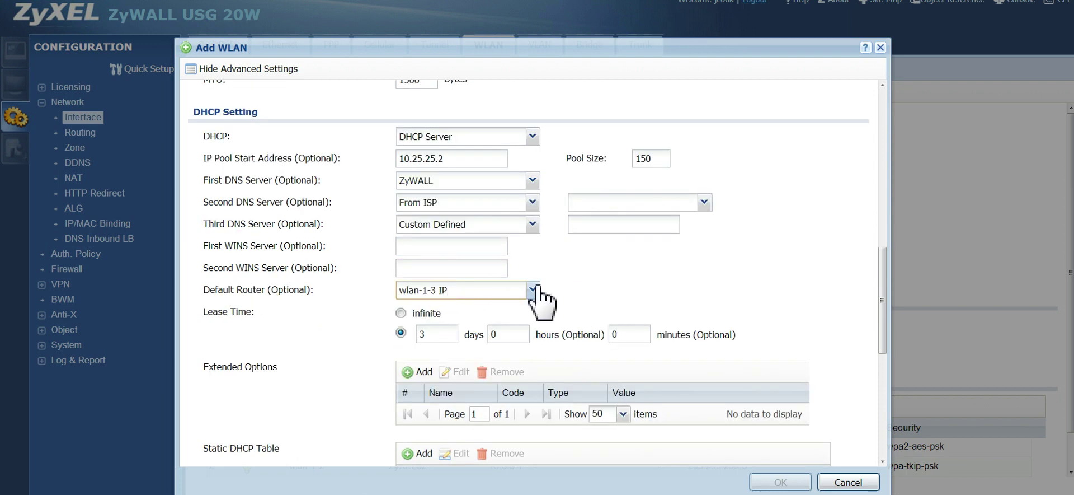
pyautogui.scroll(-2, 623, 280)
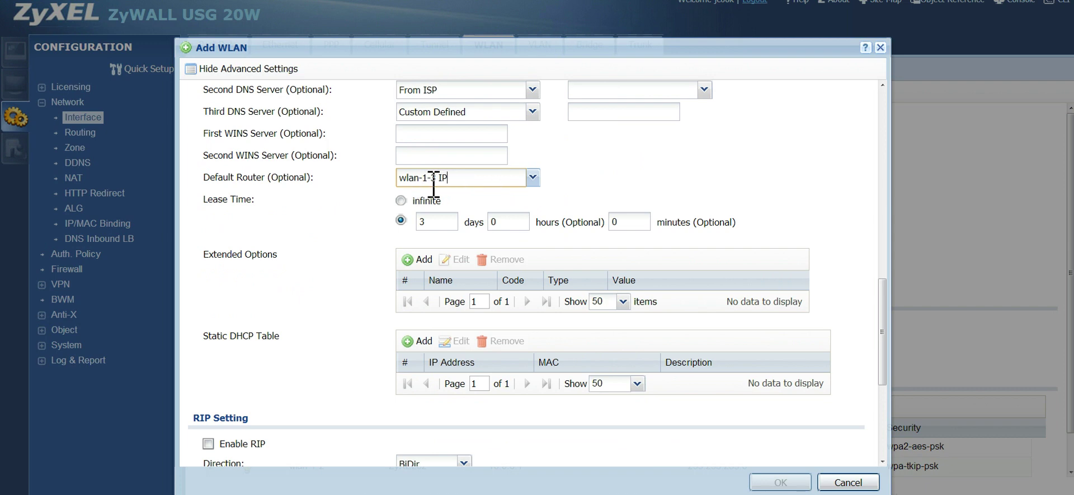
pyautogui.click(417, 219)
pyautogui.write('3')
# Add an entry to the Static DHCP Table, inspect its editable IP address and MAC values, and remove the entry
pyautogui.click(424, 341)
pyautogui.moveTo(471, 383); pyautogui.dragTo(399, 391)
pyautogui.click(468, 381)
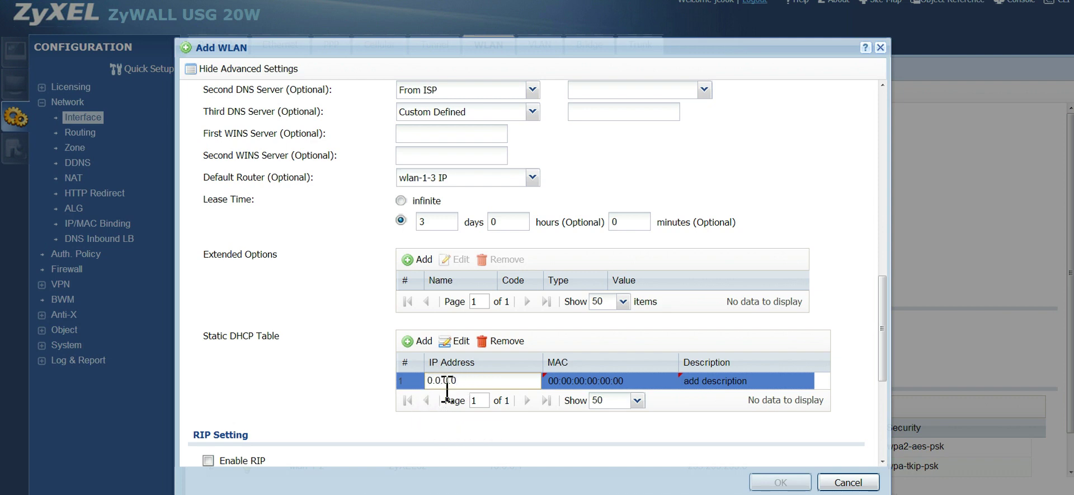
pyautogui.moveTo(467, 386); pyautogui.dragTo(418, 388)
pyautogui.click(629, 383)
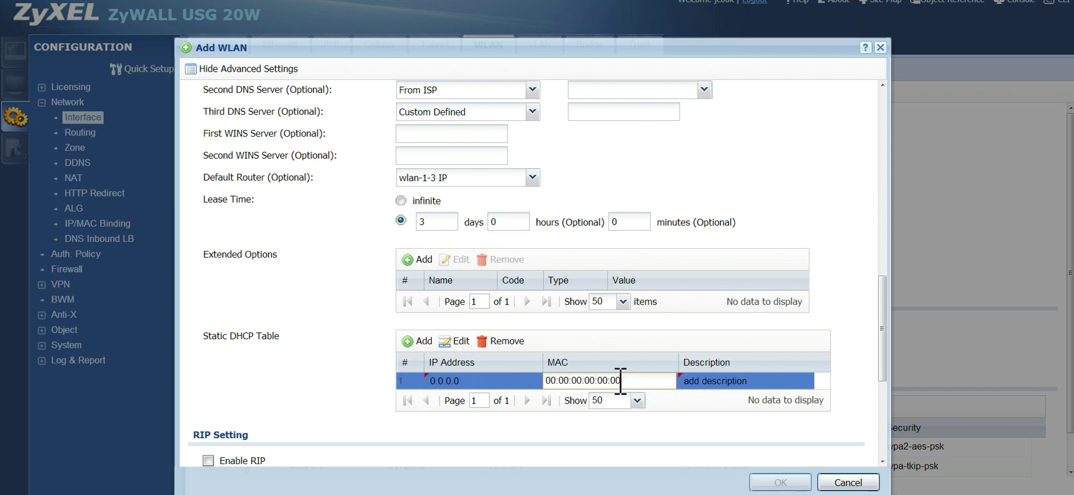
pyautogui.moveTo(629, 382); pyautogui.dragTo(549, 384)
pyautogui.click(628, 382)
pyautogui.click(470, 383)
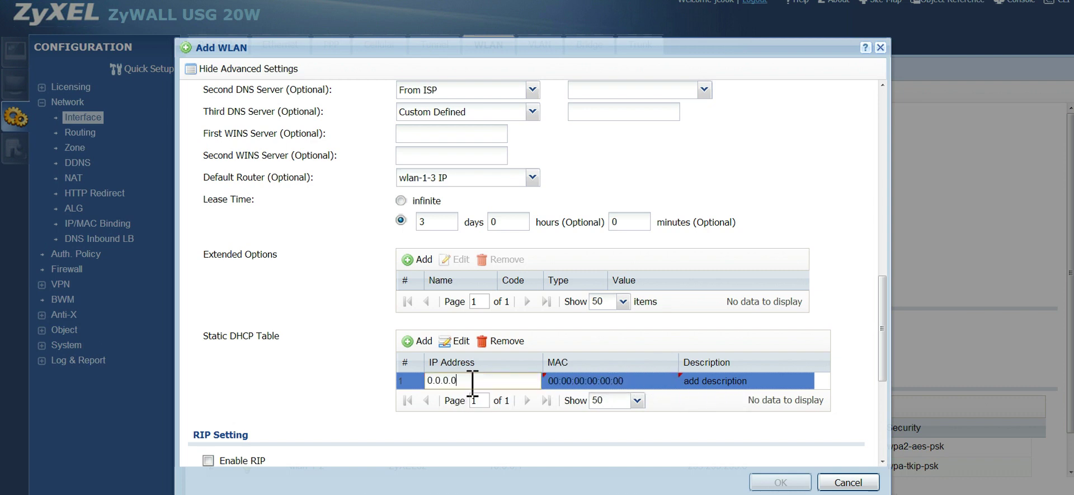
pyautogui.click(508, 341)
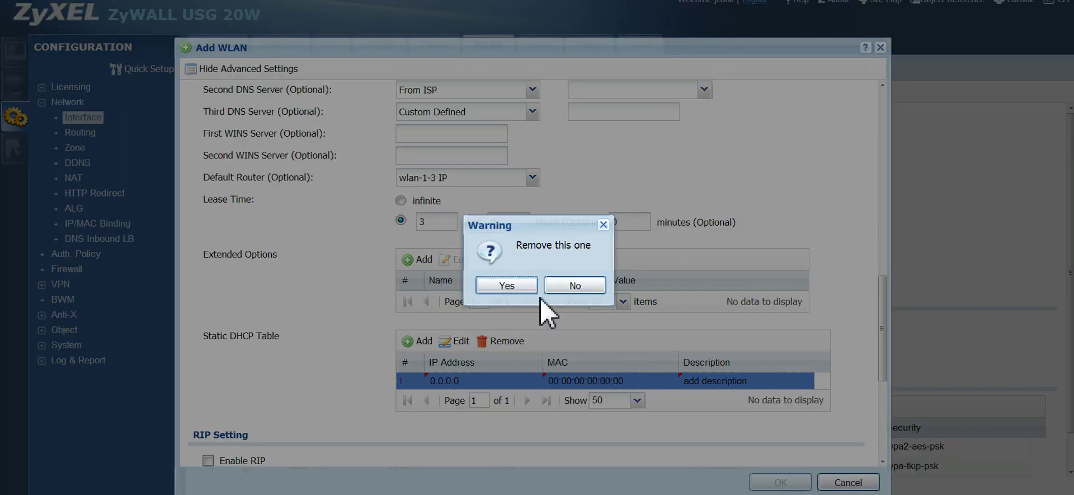
pyautogui.click(507, 285)
# Review the RIP and OSPF settings of the new interface and cancel adding the WLAN interface
pyautogui.scroll(-3, 369, 335)
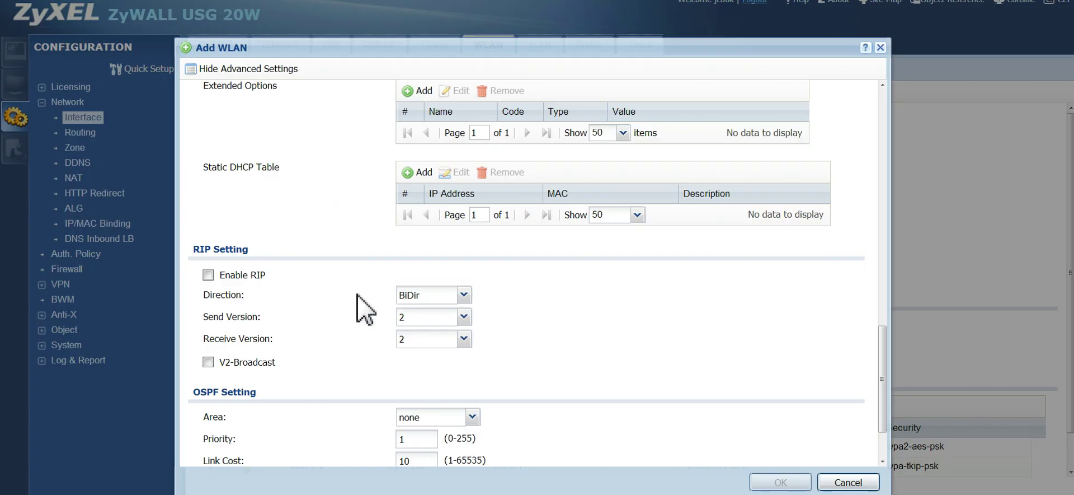
pyautogui.scroll(-2, 379, 300)
pyautogui.scroll(-1, 618, 341)
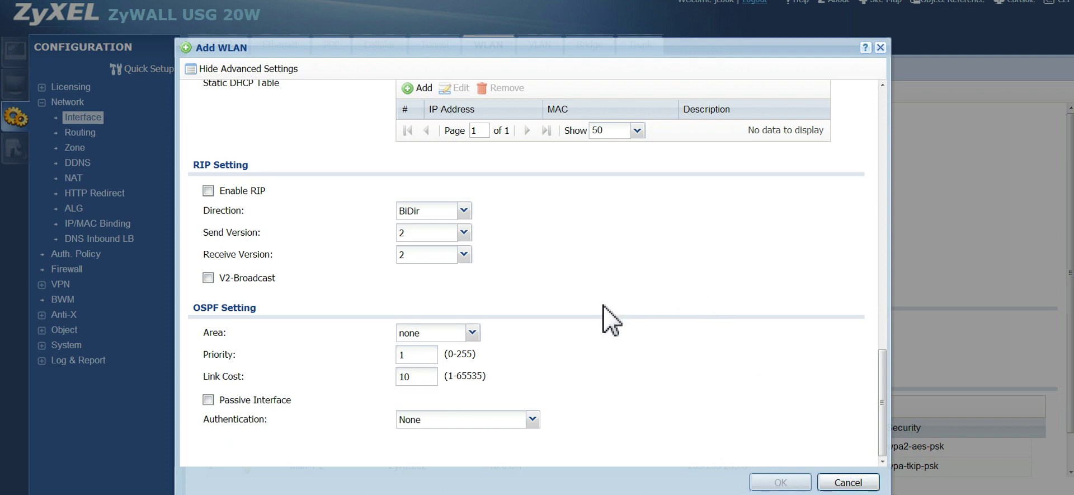
pyautogui.scroll(10, 542, 319)
pyautogui.scroll(-10, 689, 311)
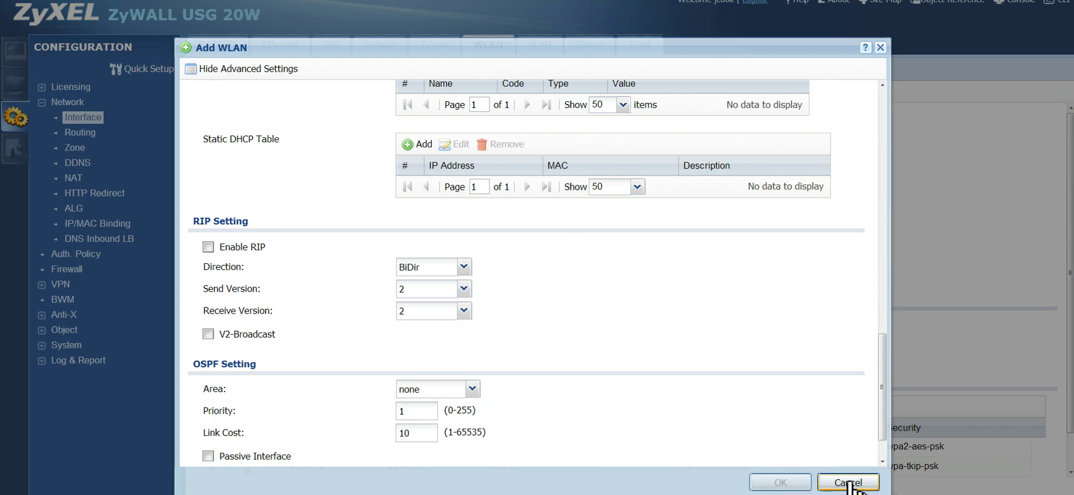
pyautogui.click(849, 482)
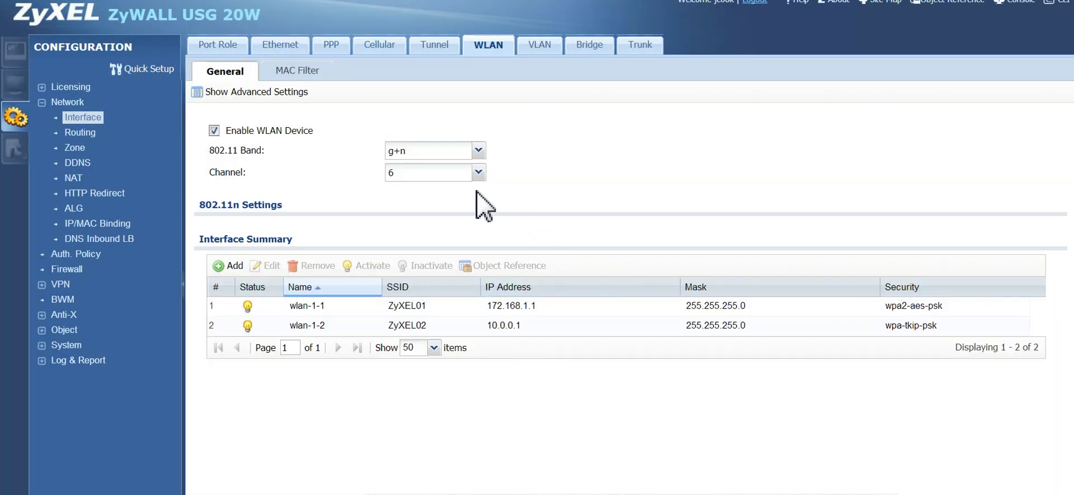